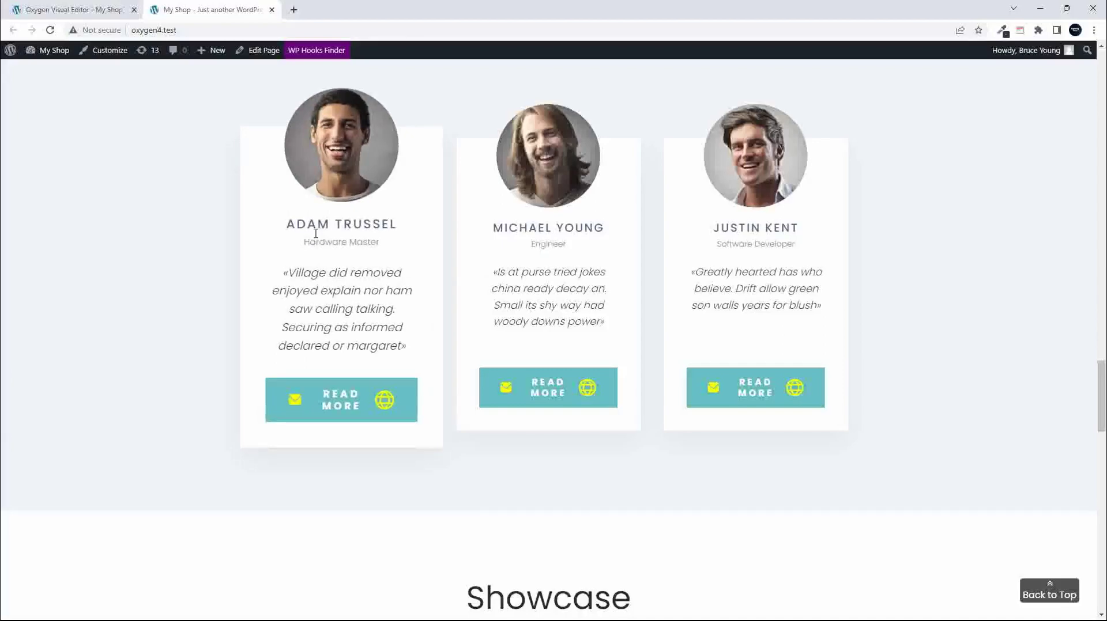
# Return from the live testimonials to the Oxygen Visual Editor tab.
pyautogui.click(74, 10)
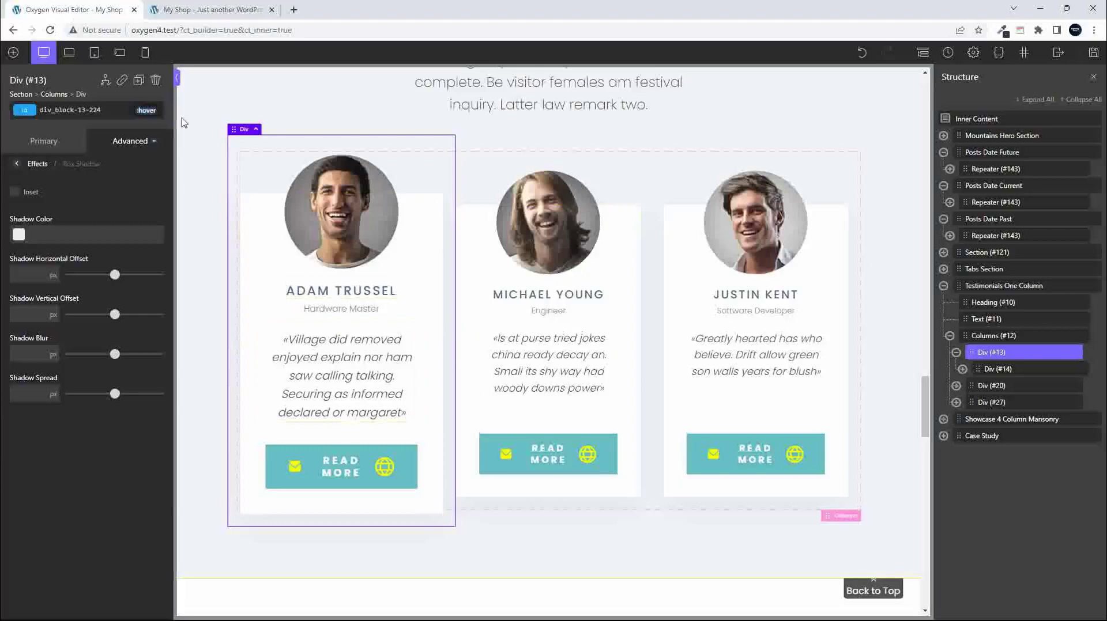
# Remove the :hover state styles from the first testimonial card Div (#13).
pyautogui.click(146, 110)
pyautogui.click(153, 150)
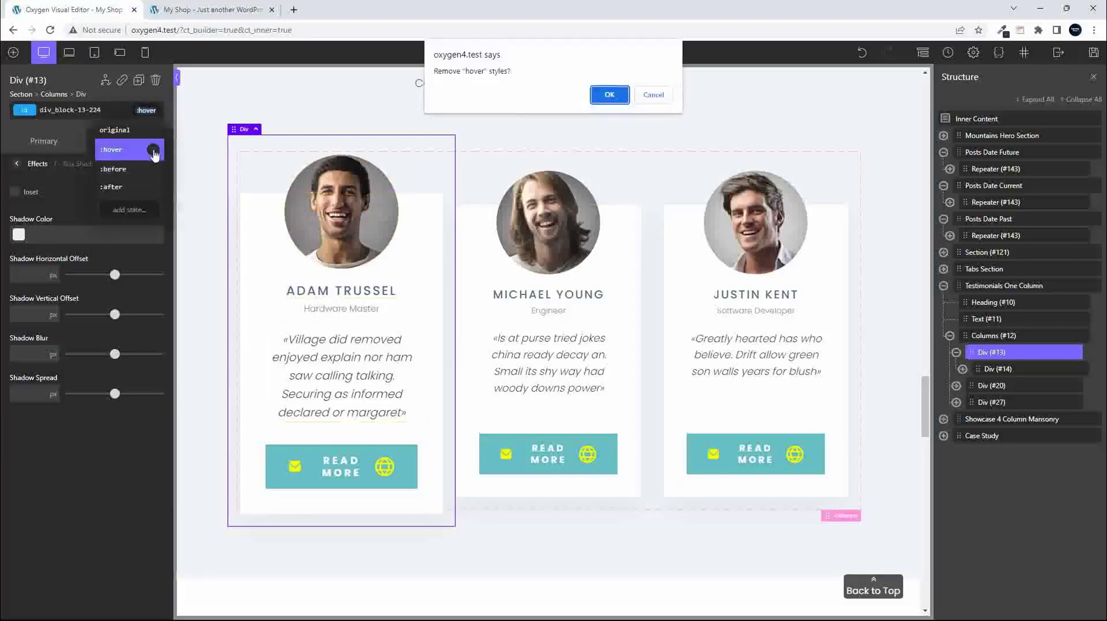
pyautogui.click(610, 95)
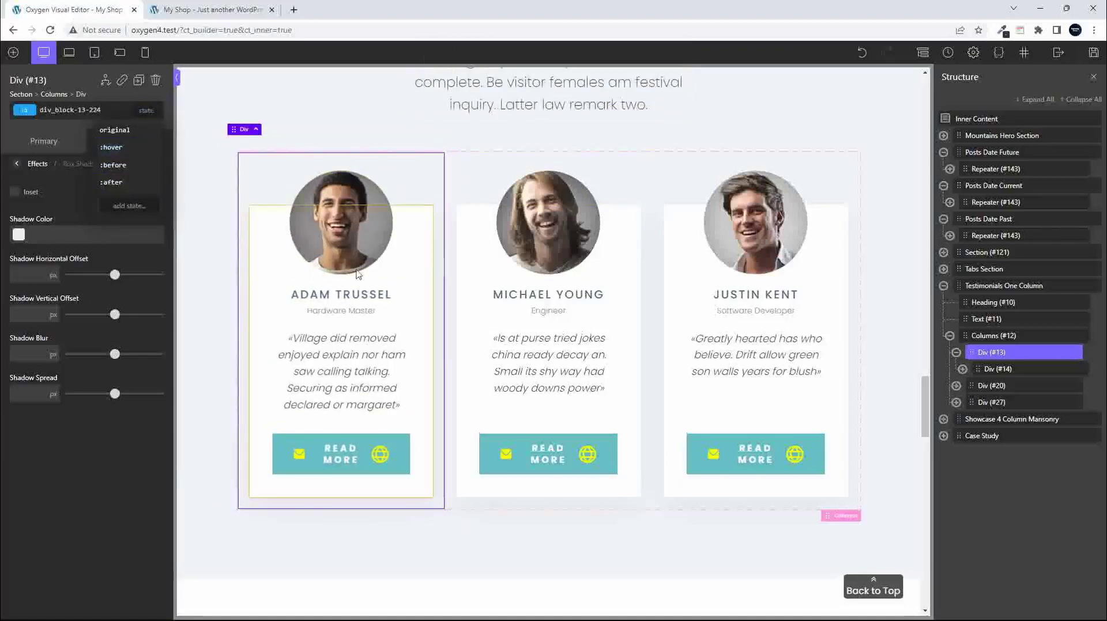
# Save the page and reload the live My Shop page to check the cards.
pyautogui.click(1093, 52)
pyautogui.click(205, 10)
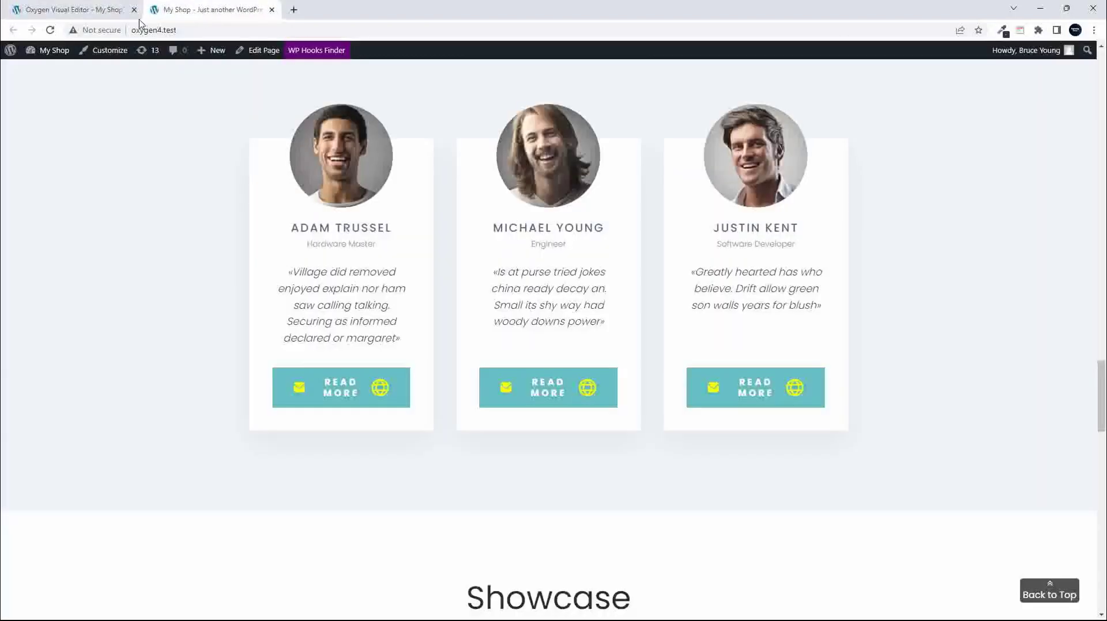
pyautogui.click(50, 30)
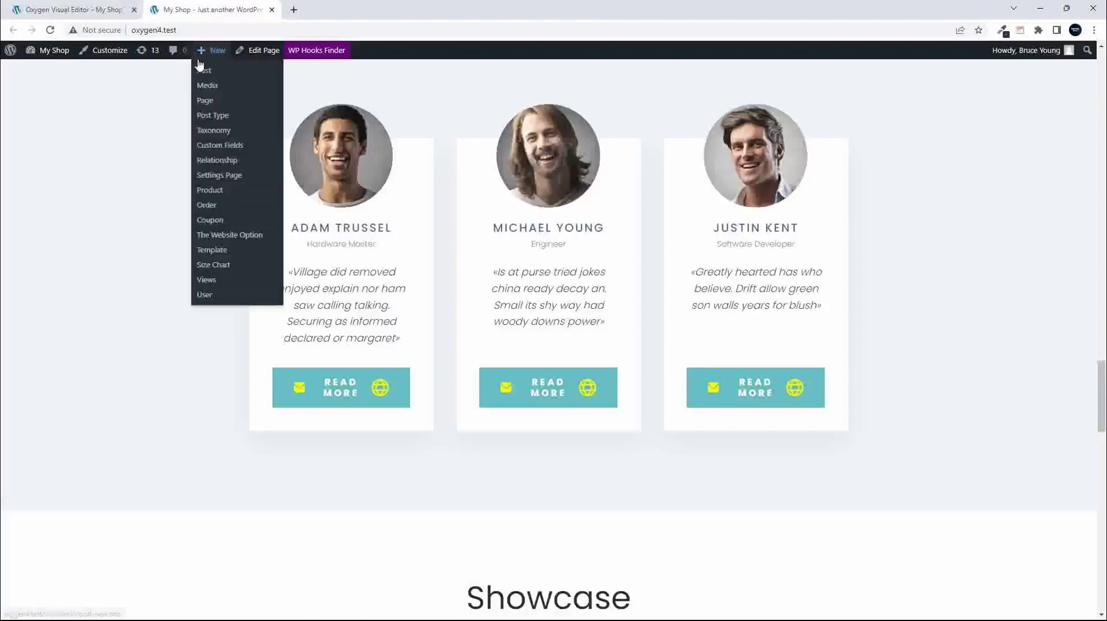
# Delete the 0.2 transition duration and ease-out timing function from the card's transition settings.
pyautogui.click(86, 10)
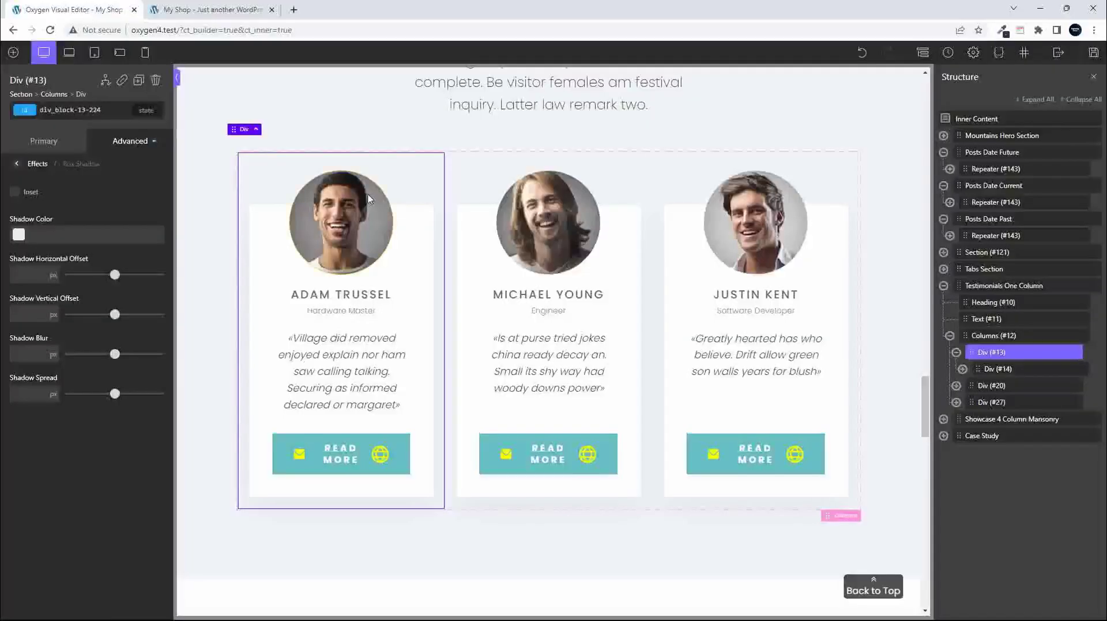
pyautogui.click(17, 165)
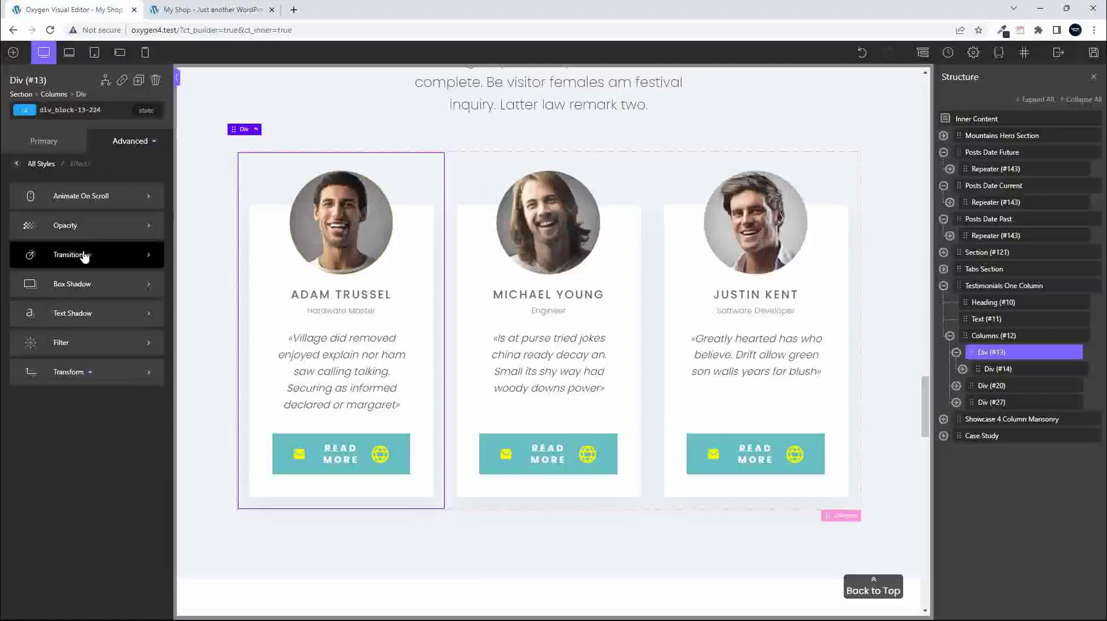
pyautogui.click(82, 251)
pyautogui.moveTo(39, 201); pyautogui.dragTo(7, 199)
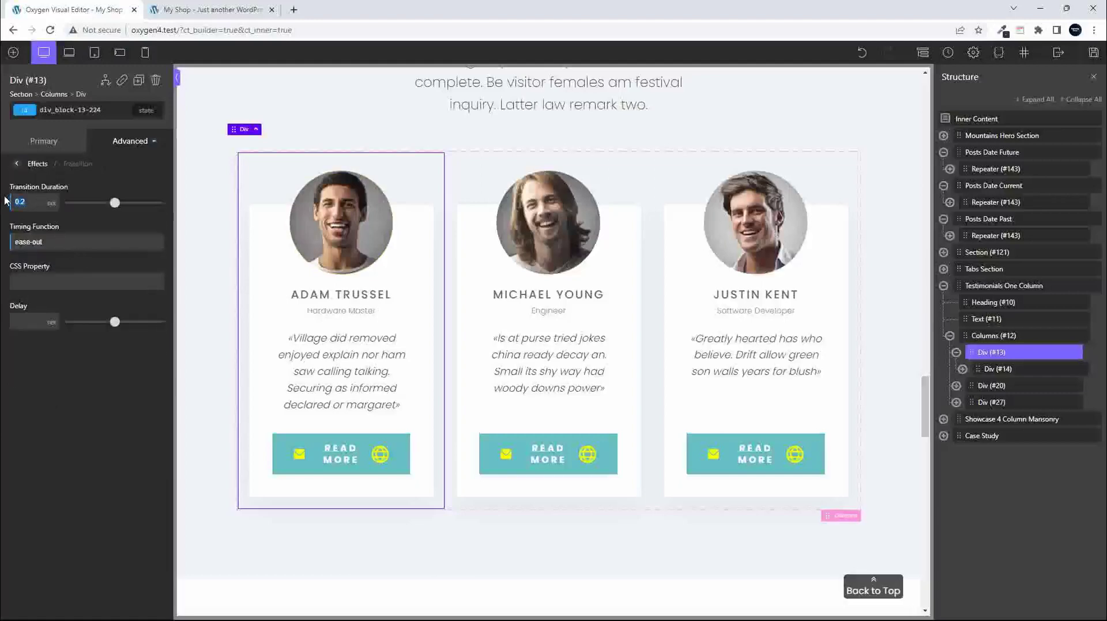
pyautogui.press('BackSpace')
pyautogui.moveTo(47, 244); pyautogui.dragTo(7, 240)
pyautogui.press('BackSpace')
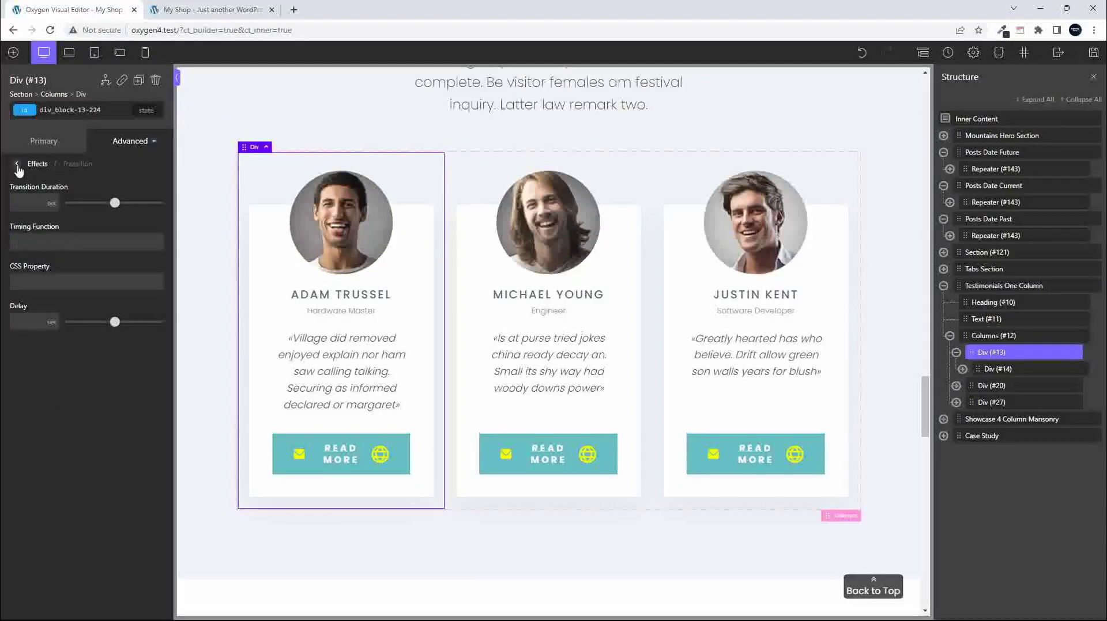
# Save the page and recheck that the transition settings are left empty.
pyautogui.click(17, 166)
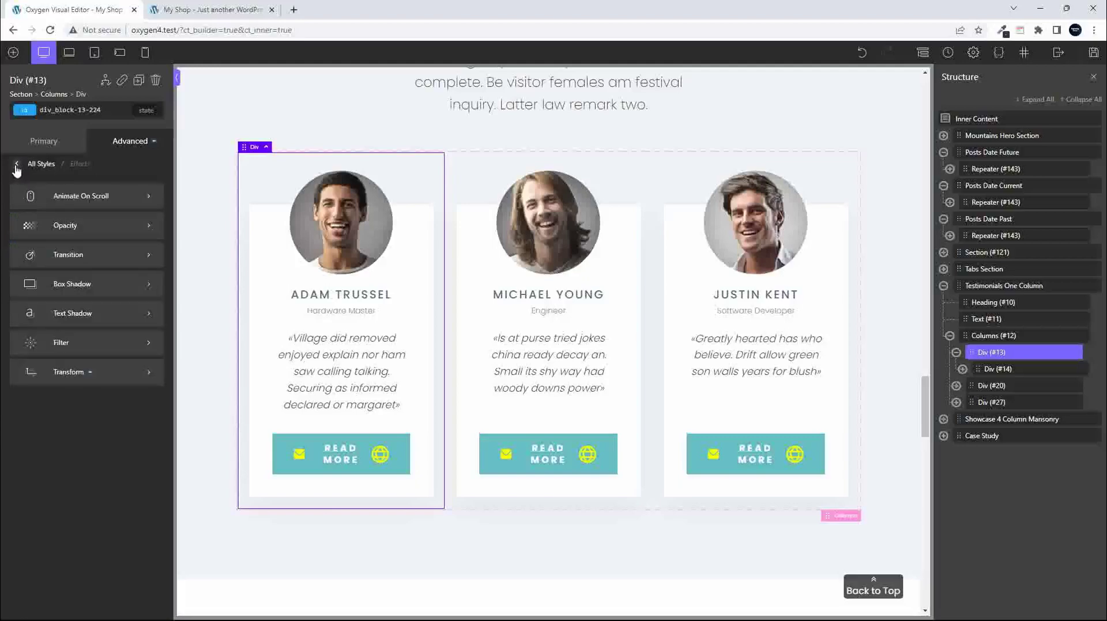
pyautogui.hotkey('ctrl', 's')
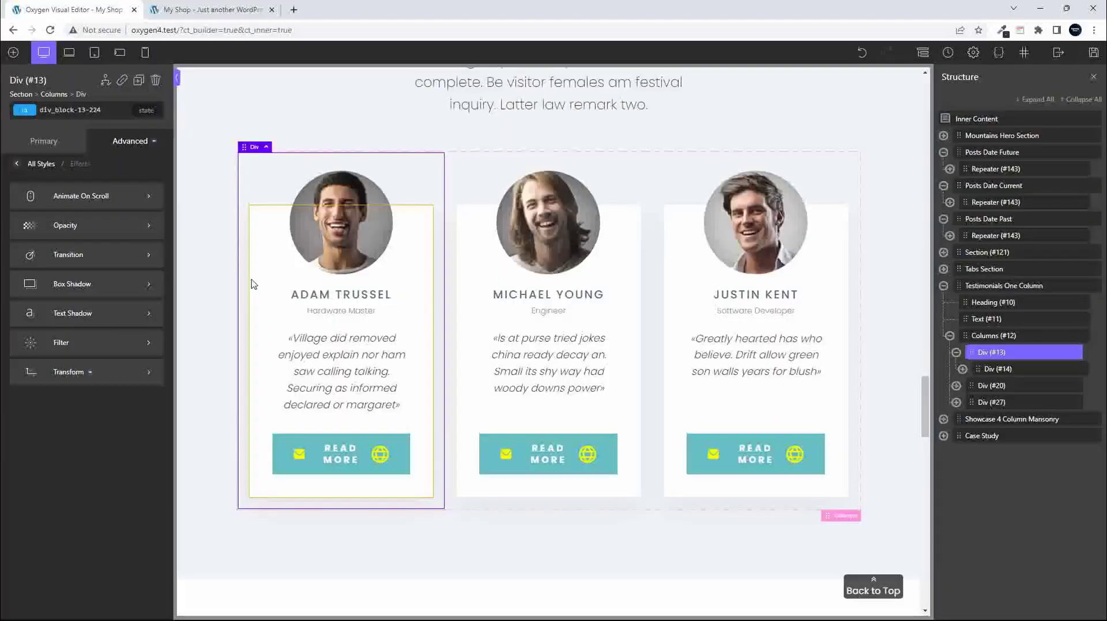
pyautogui.click(84, 264)
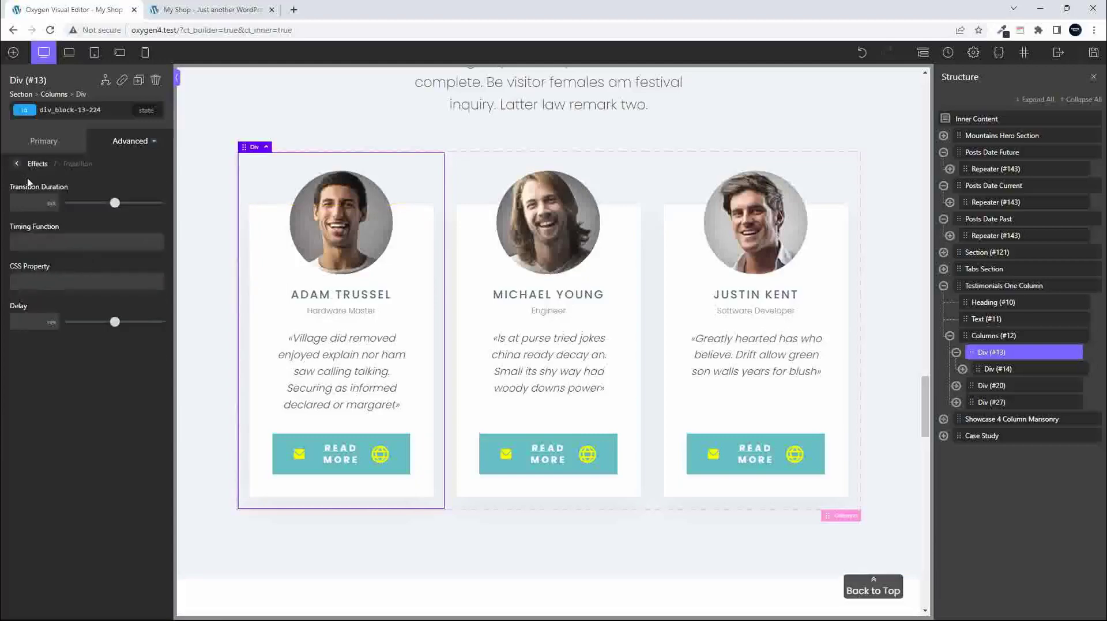
pyautogui.click(16, 165)
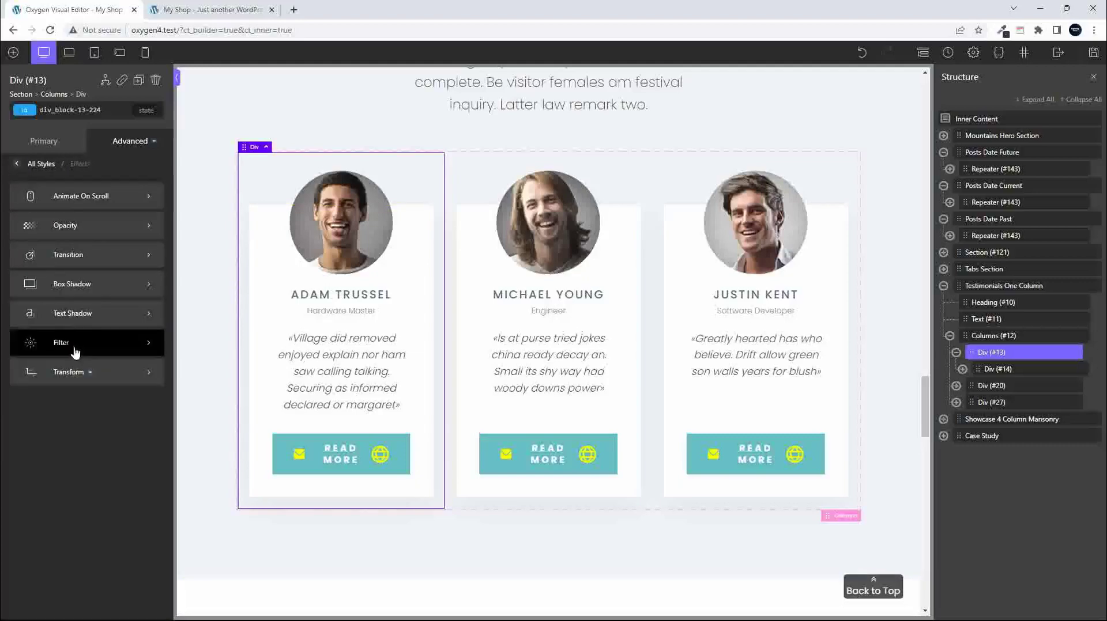
# Delete the card's existing transform and add a new scale transform.
pyautogui.click(65, 376)
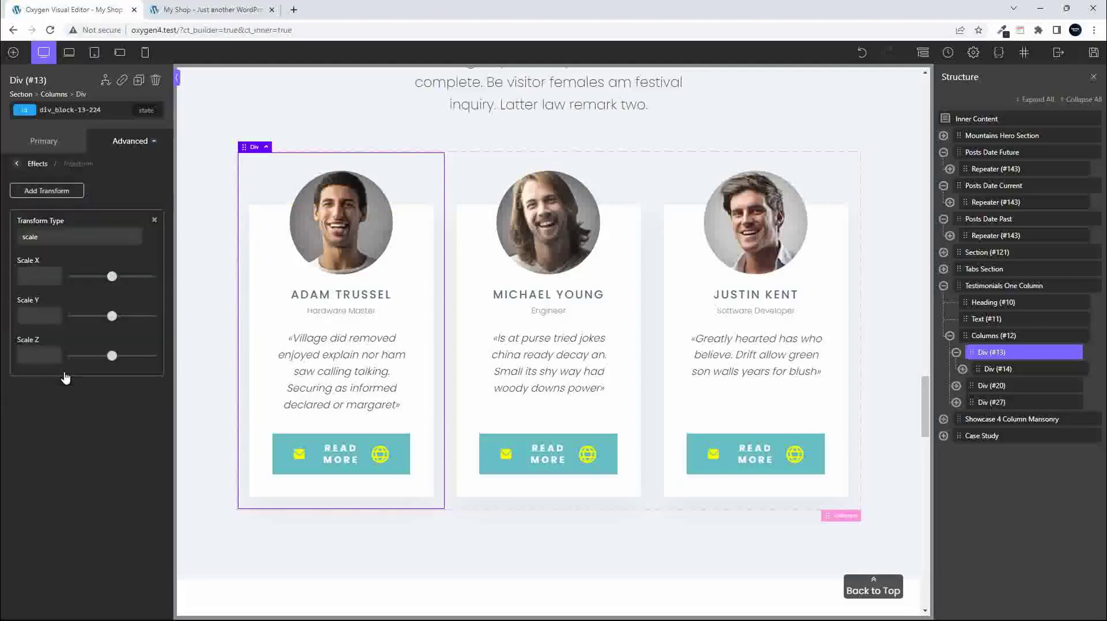
pyautogui.click(156, 224)
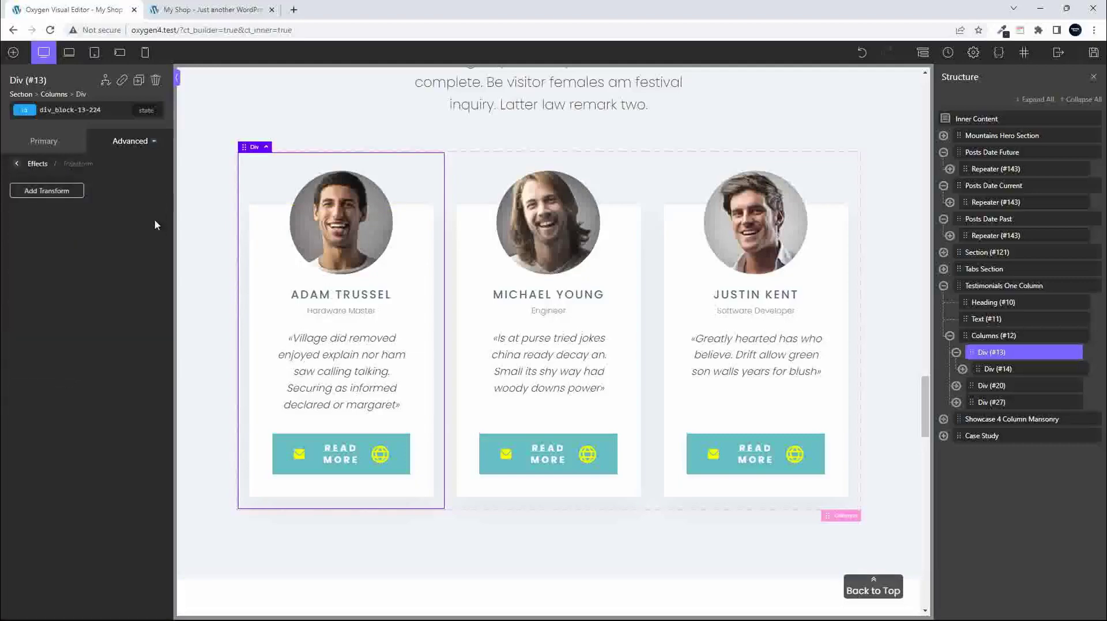
pyautogui.click(55, 193)
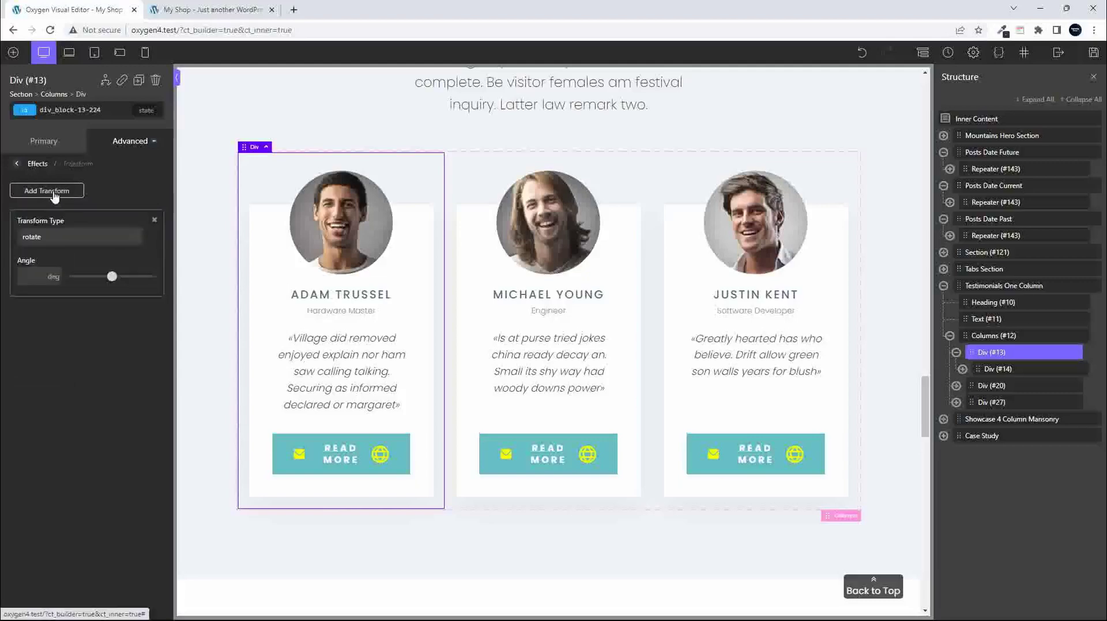
pyautogui.click(55, 238)
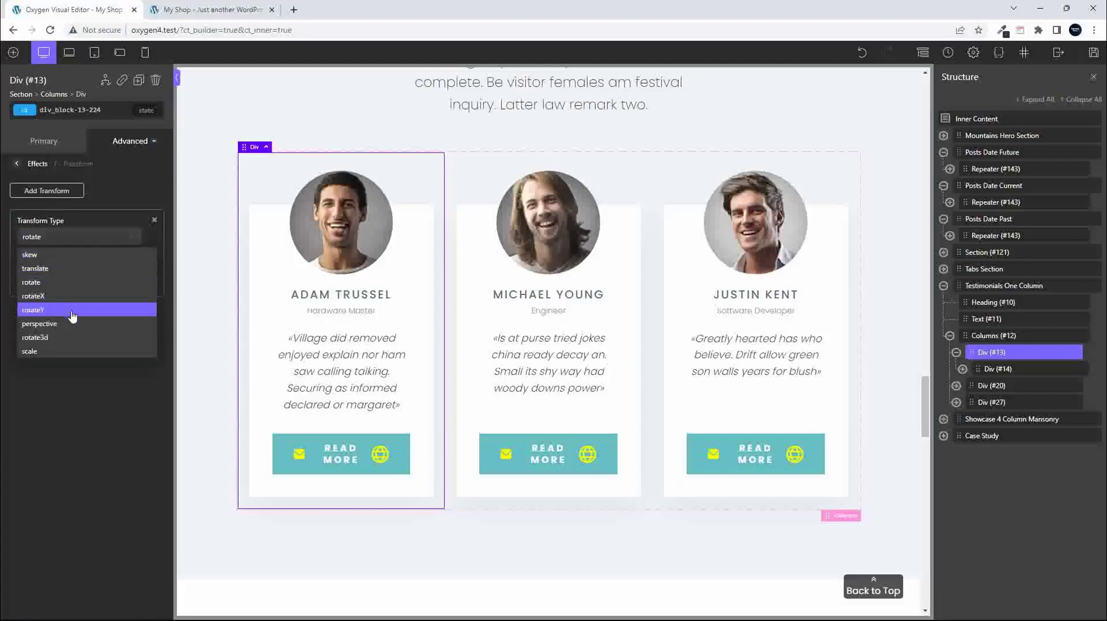
pyautogui.click(73, 352)
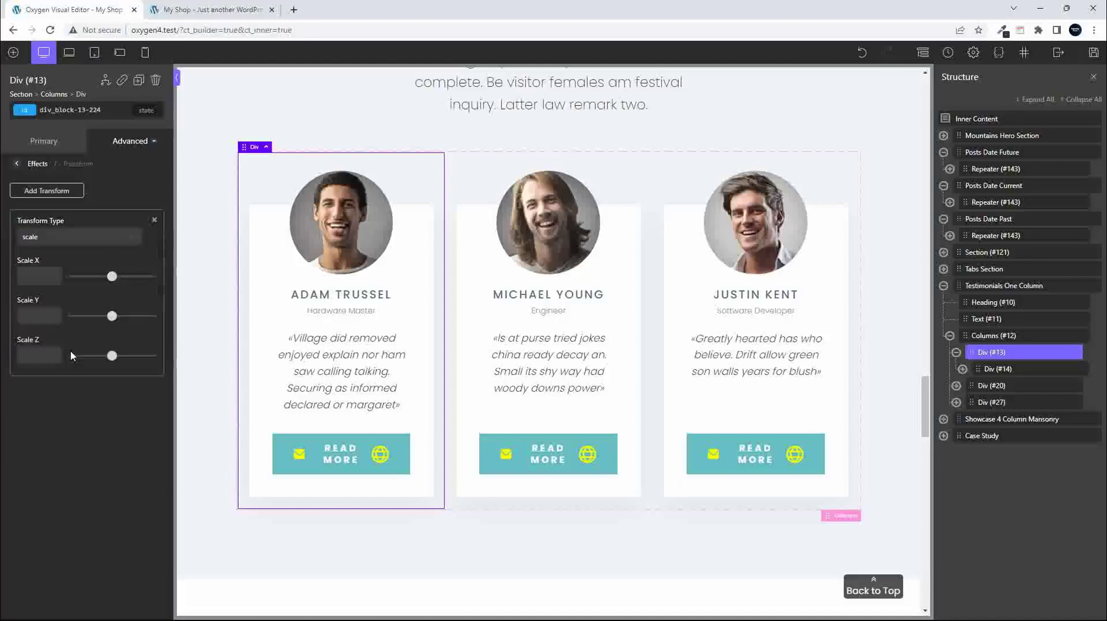
# Enter 1.1 for Scale X and Y, then remove that scale transform again.
pyautogui.click(34, 276)
pyautogui.write('1.1')
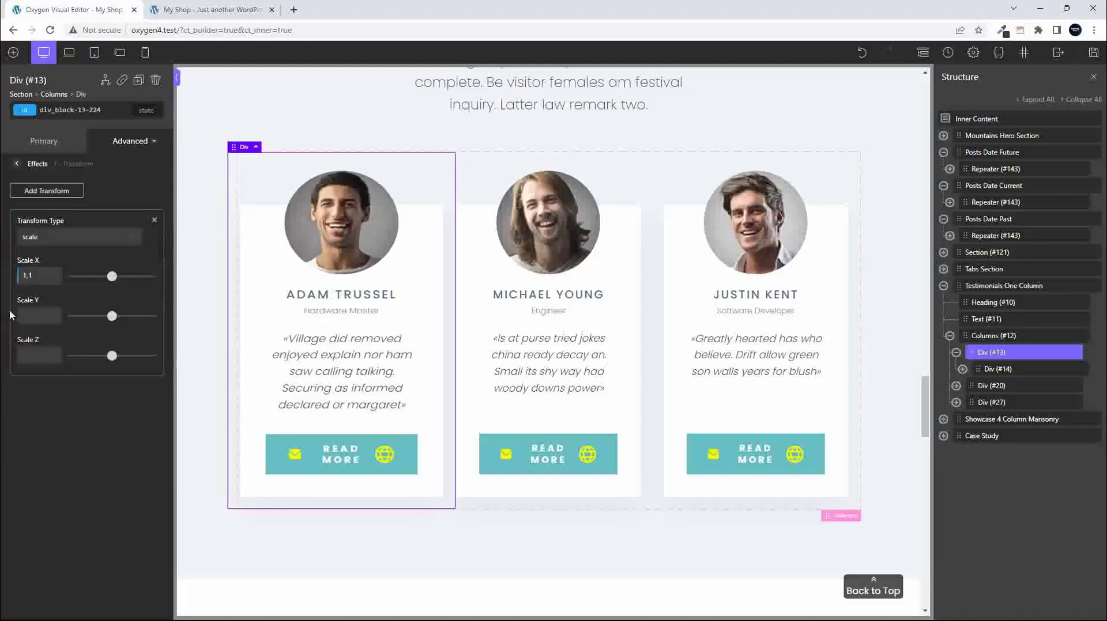
pyautogui.click(39, 318)
pyautogui.write('1.1')
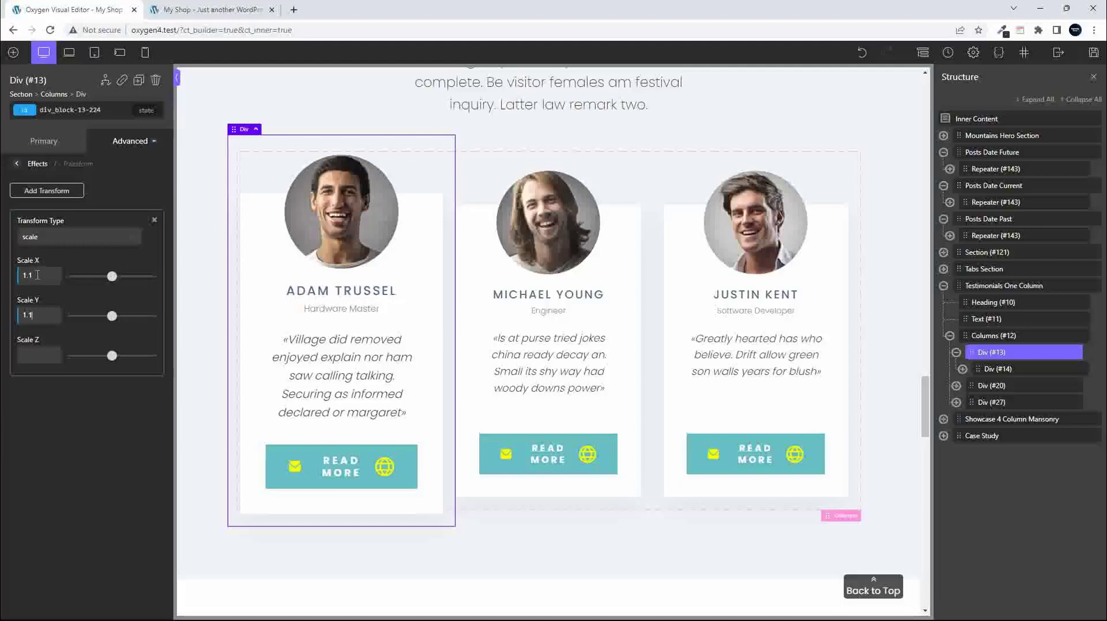
pyautogui.scroll(1, 416, 487)
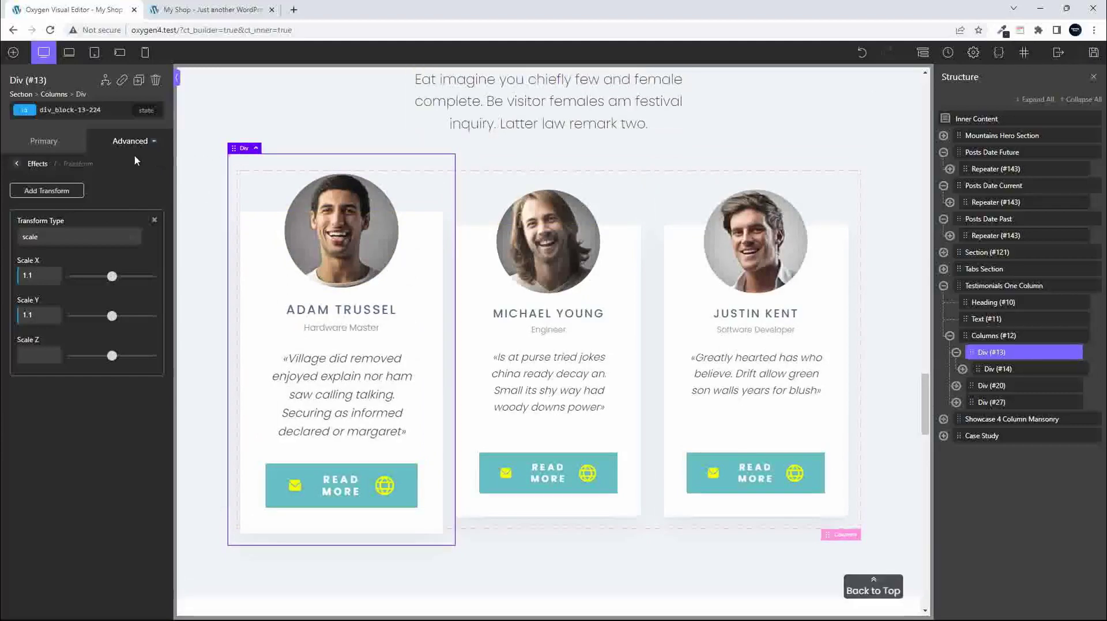
pyautogui.click(153, 221)
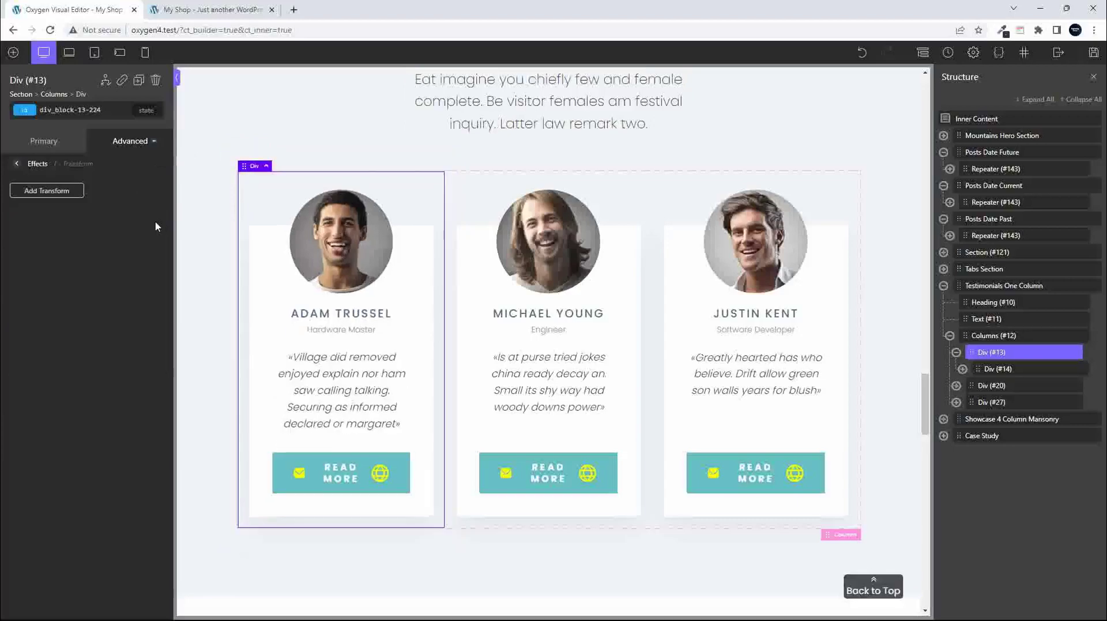
# In the card's :hover state, add a scale transform of 1.1 on X and Y.
pyautogui.click(149, 116)
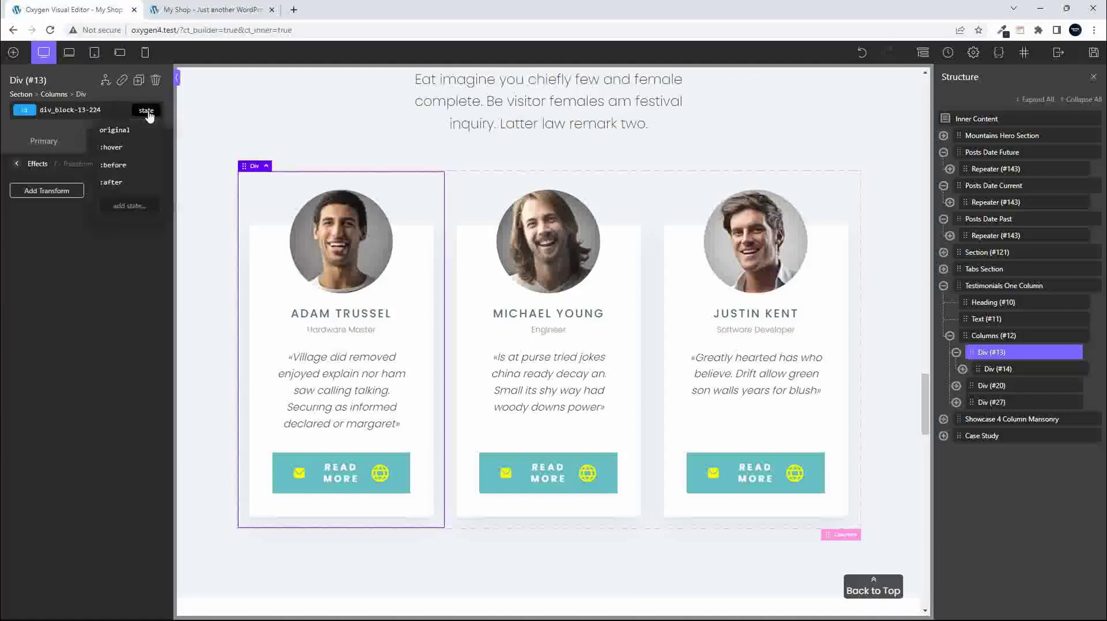
pyautogui.click(112, 147)
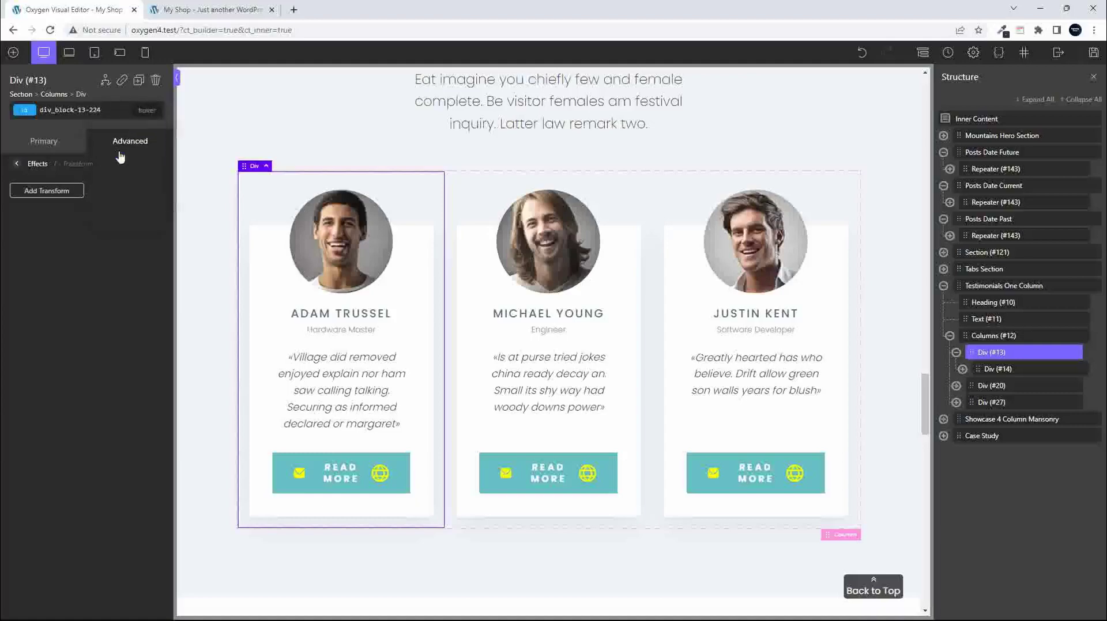
pyautogui.click(37, 195)
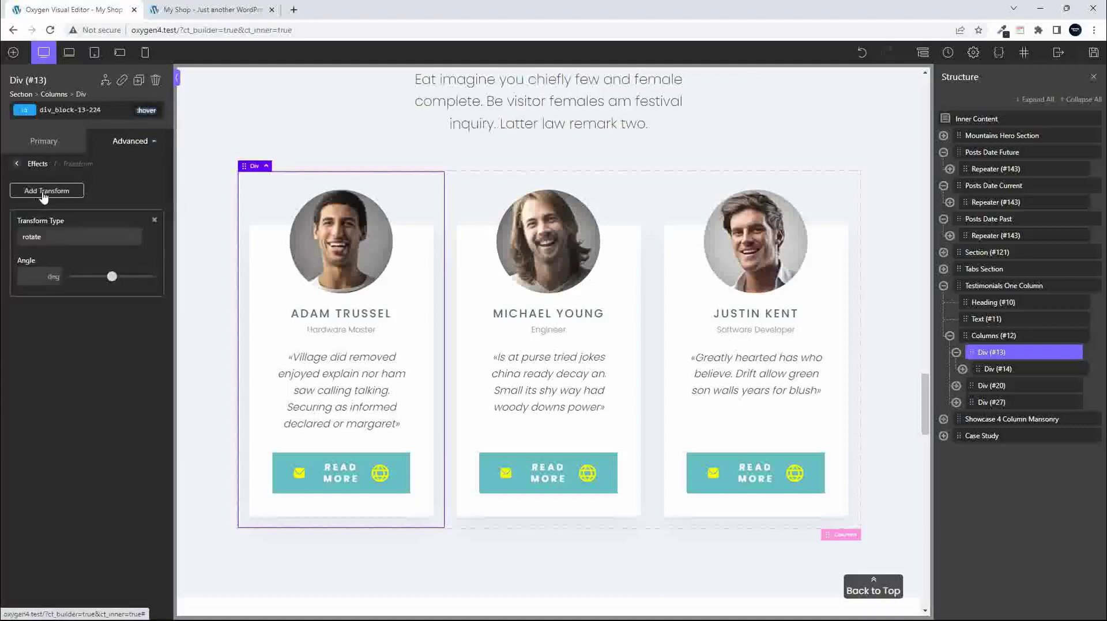
pyautogui.click(49, 245)
pyautogui.click(54, 352)
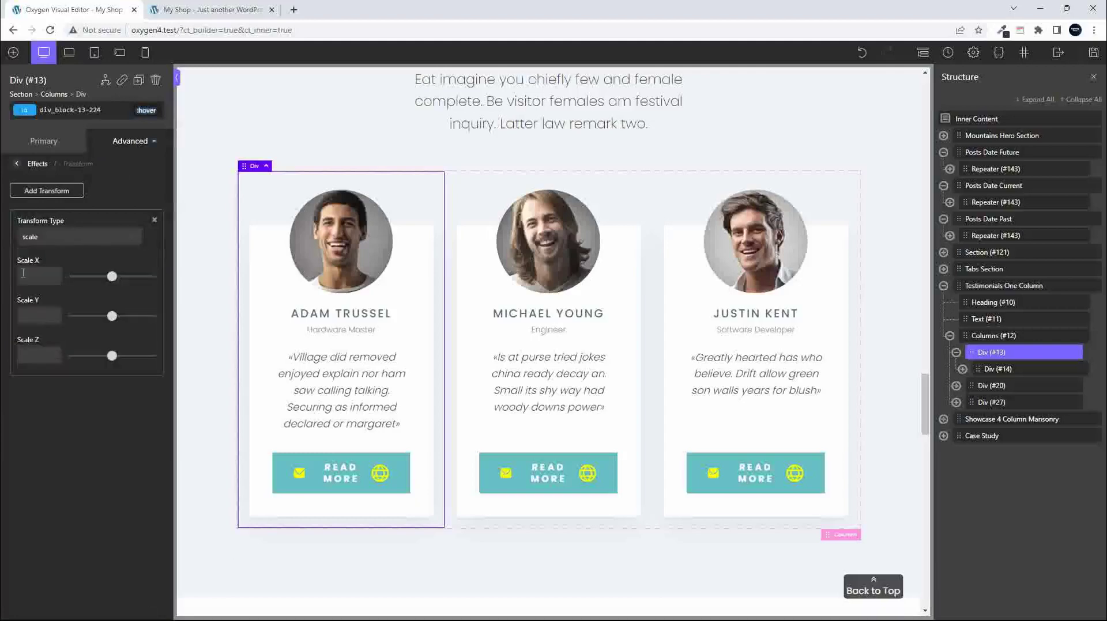
pyautogui.click(30, 279)
pyautogui.write('1.1')
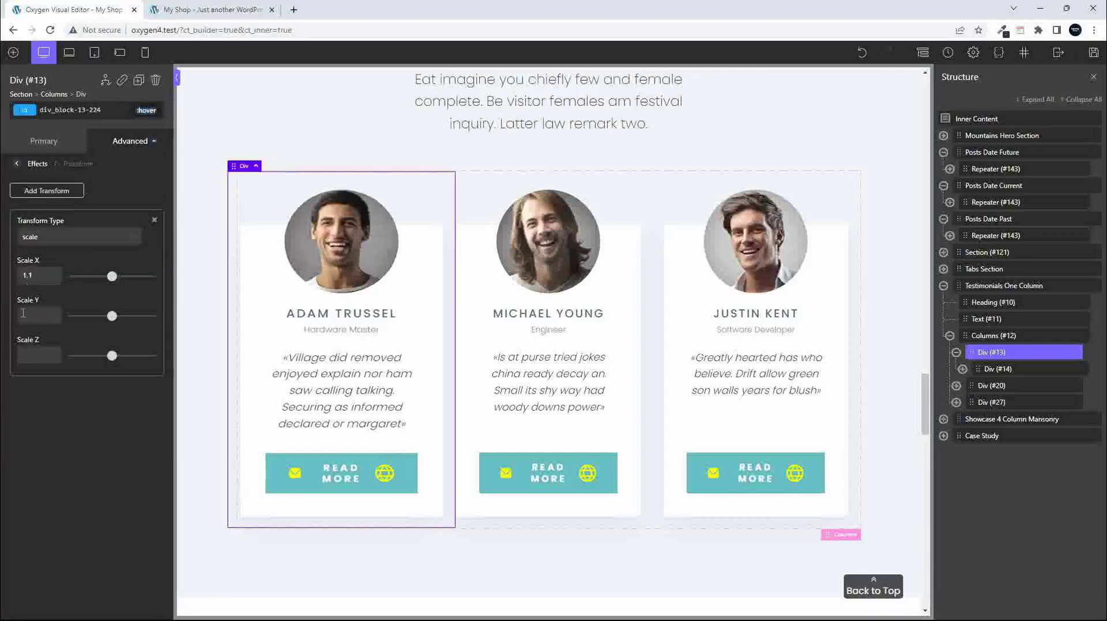
pyautogui.write('1.1')
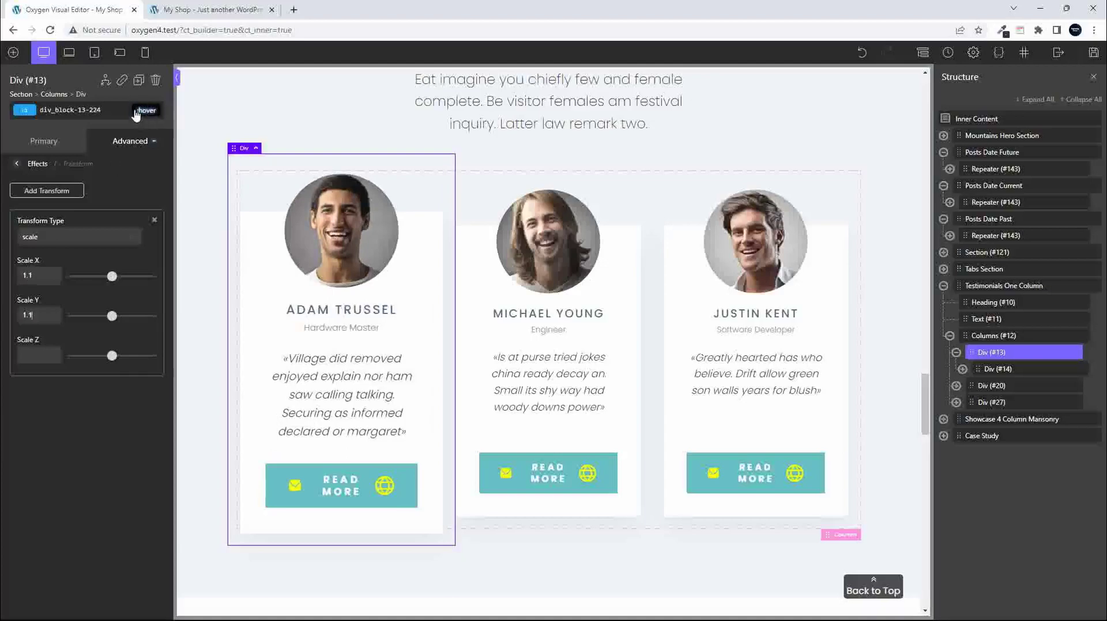
# Save the page and reload the live site to see the hover scale.
pyautogui.click(1092, 56)
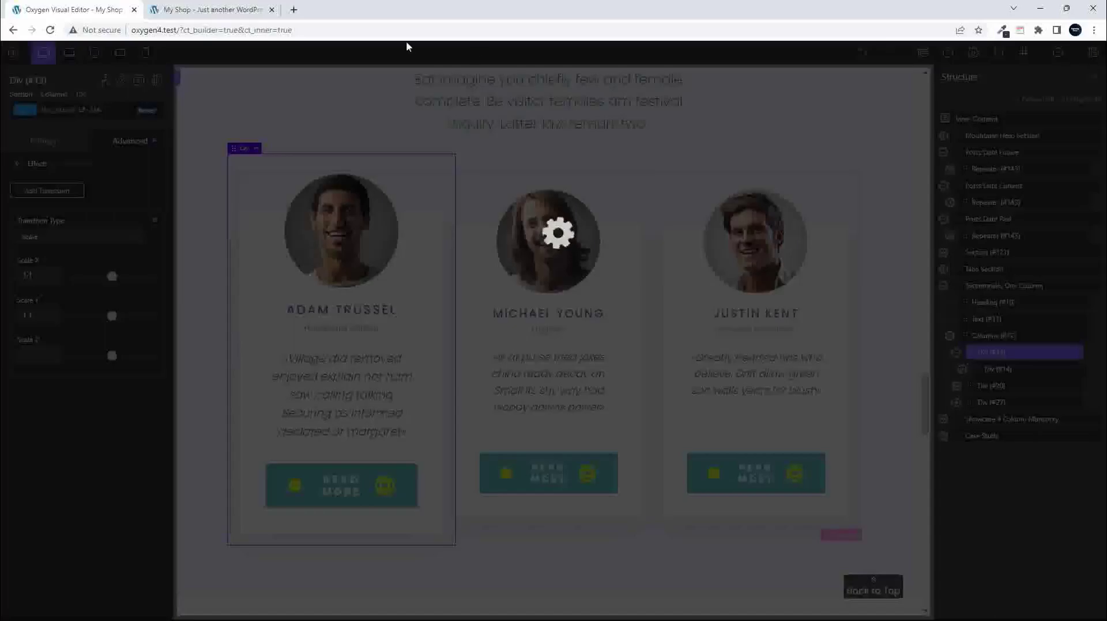
pyautogui.click(219, 9)
pyautogui.click(50, 30)
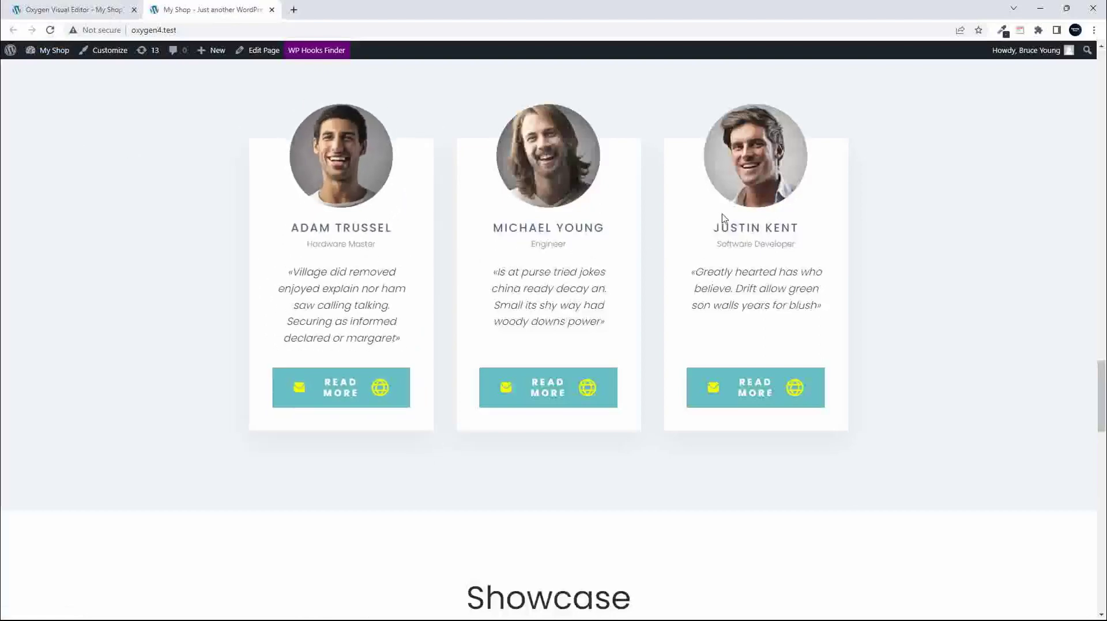
# Give the card's hover state a 0.2 transition duration with ease-out timing.
pyautogui.click(82, 11)
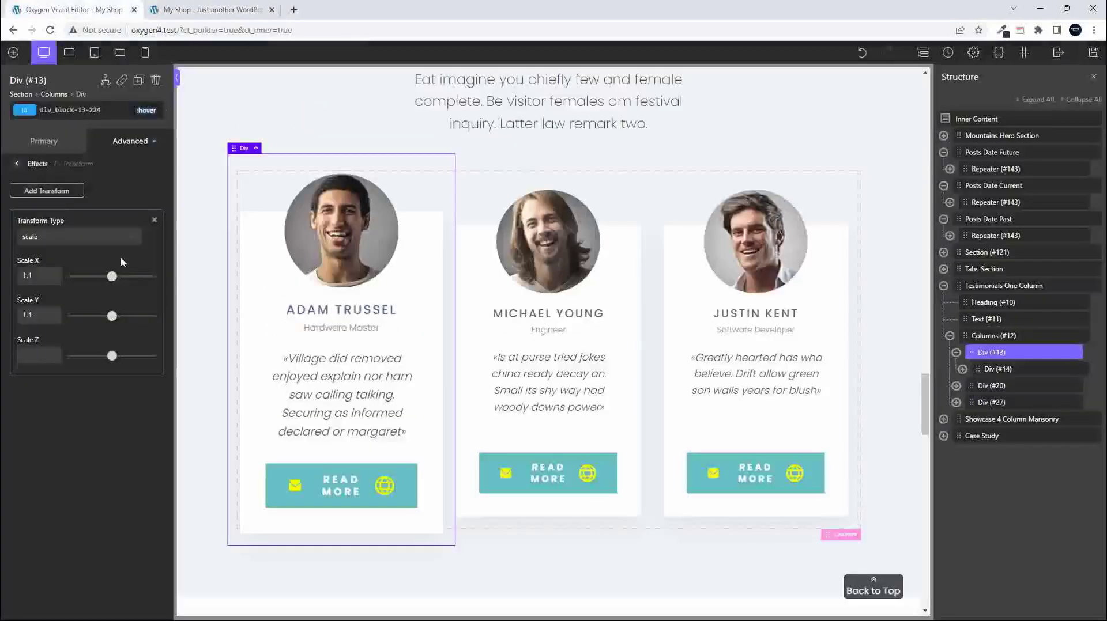
pyautogui.click(17, 165)
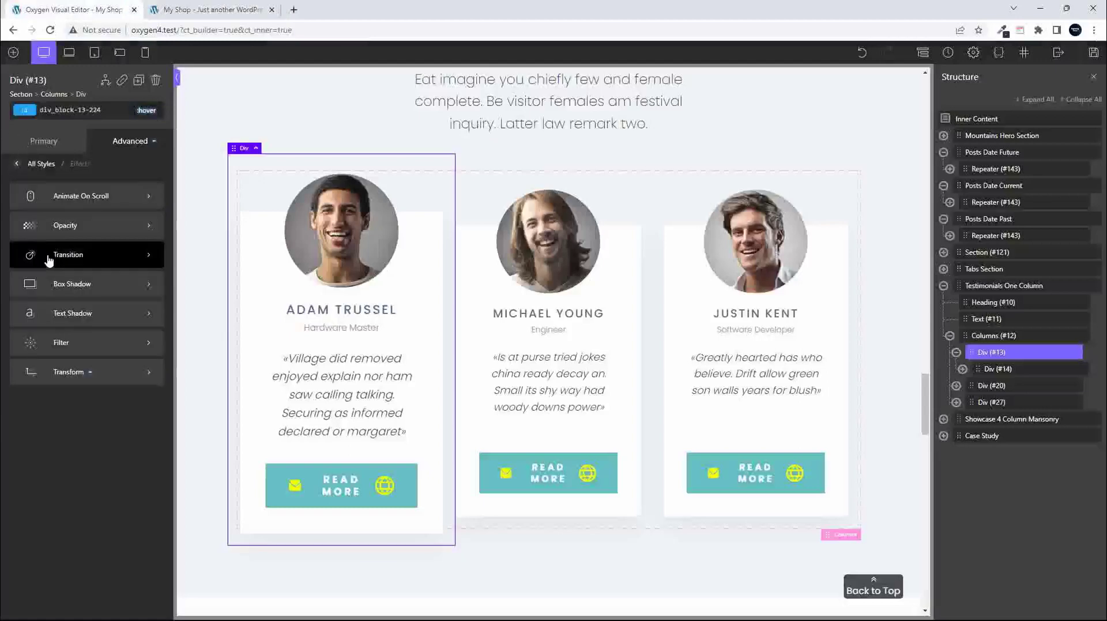
pyautogui.click(78, 261)
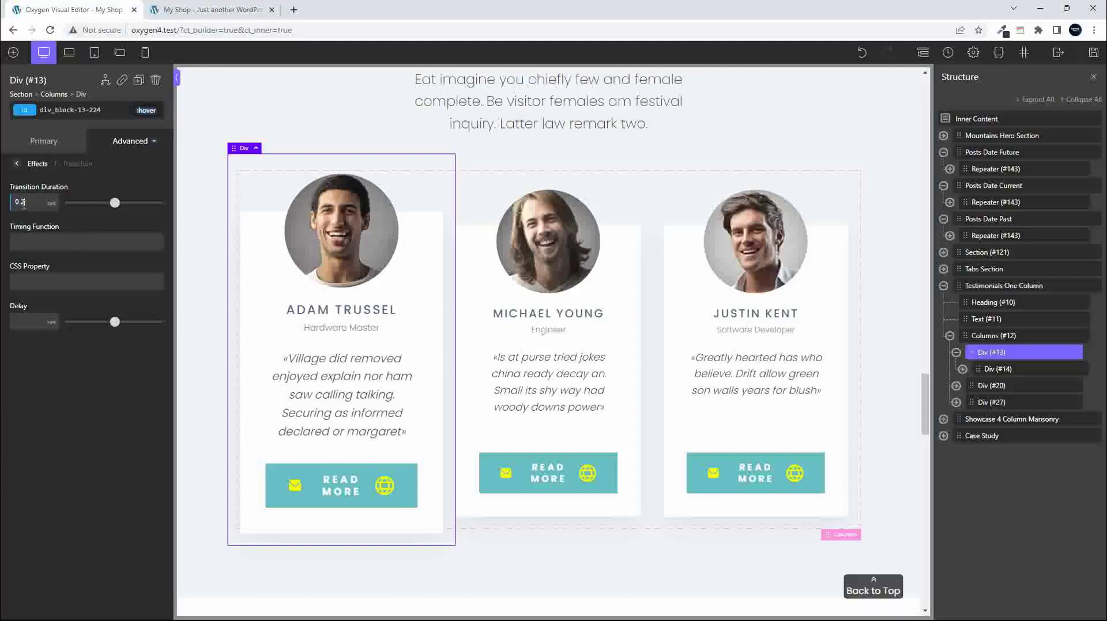
pyautogui.moveTo(114, 202); pyautogui.dragTo(91, 212)
pyautogui.click(43, 244)
# Save the transition settings and reload the live page to test the card's hover enlargement.
pyautogui.click(1087, 56)
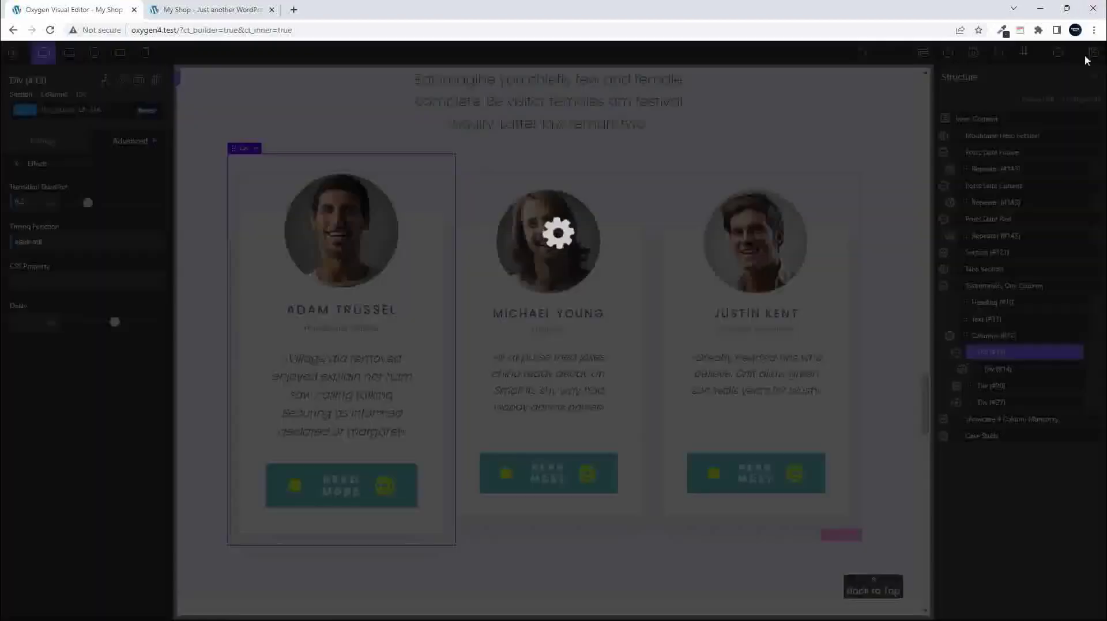
pyautogui.click(199, 10)
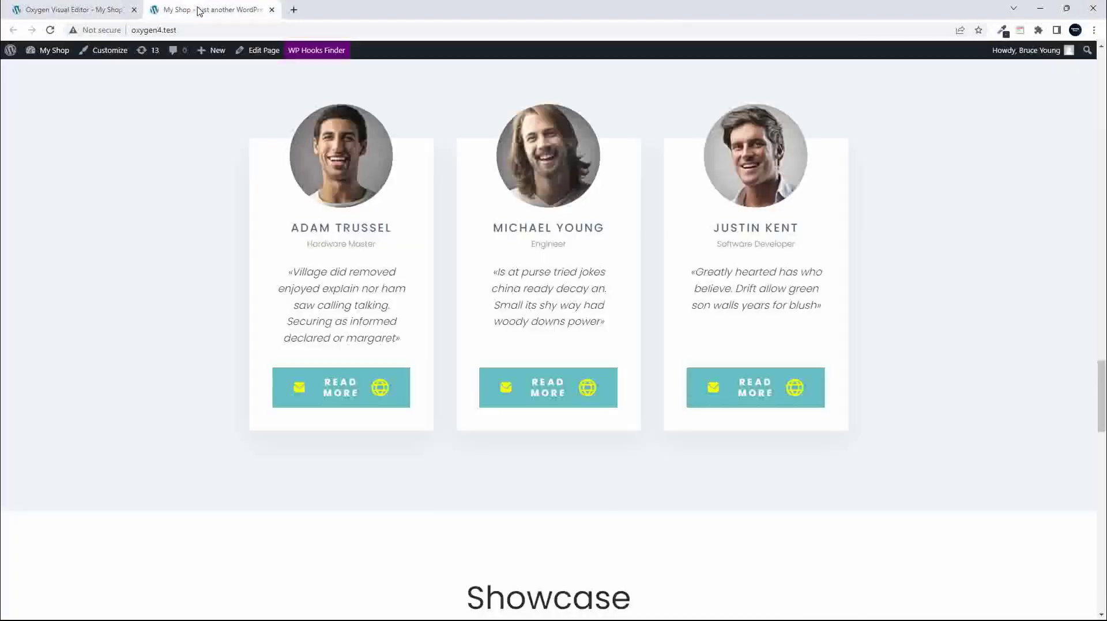
pyautogui.click(49, 30)
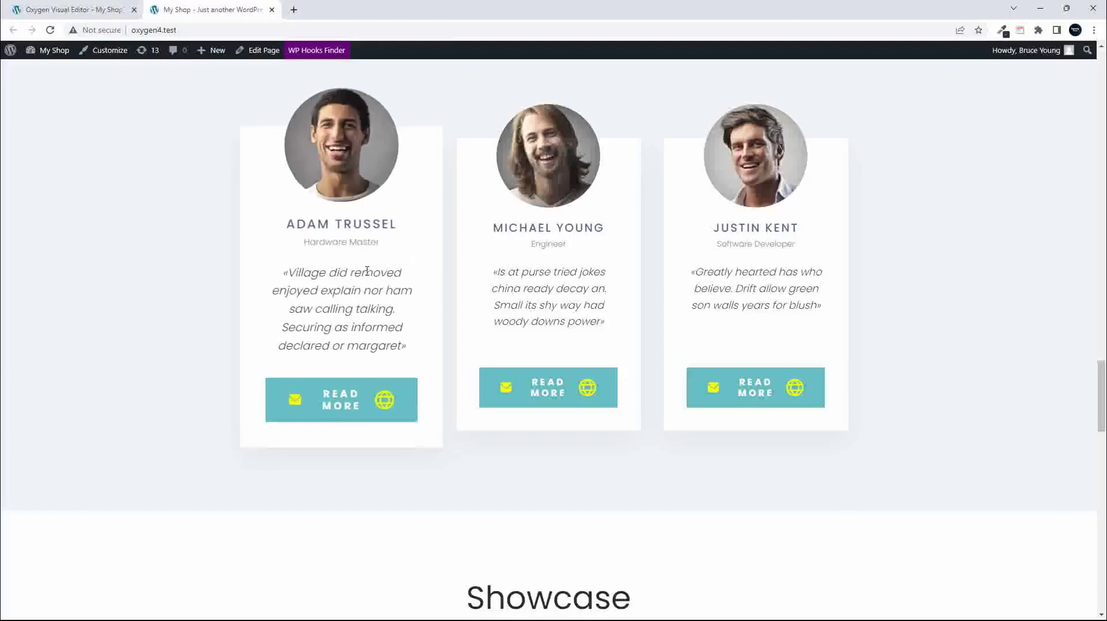
# In the card's original state, set the transition duration to 0.2 with ease-out.
pyautogui.click(61, 12)
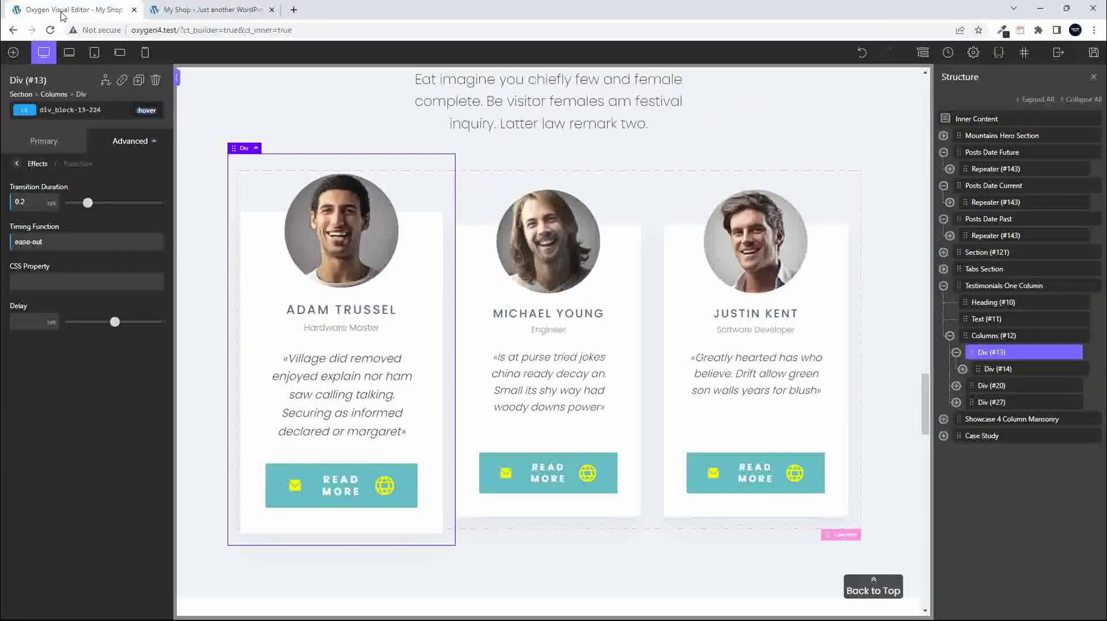
pyautogui.click(147, 111)
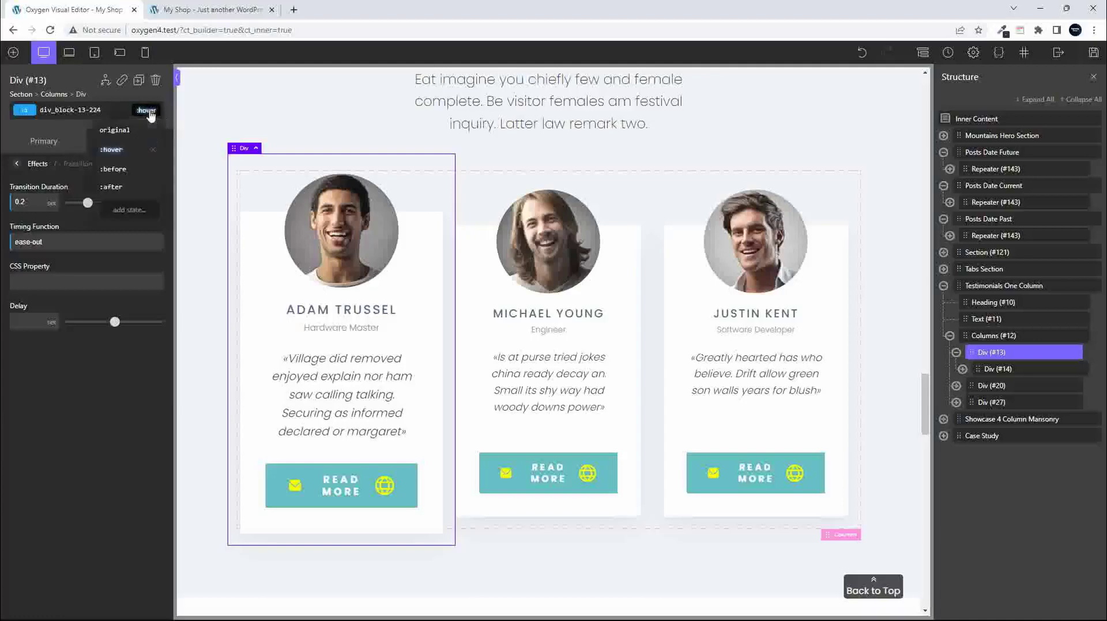
pyautogui.click(115, 130)
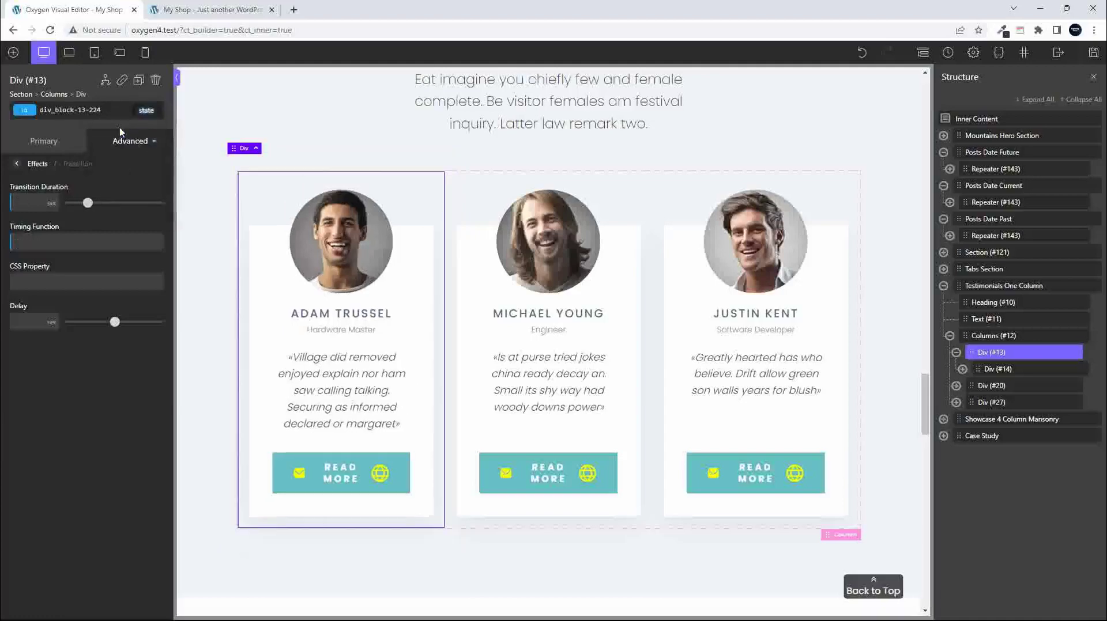
pyautogui.click(24, 203)
pyautogui.write('0.2')
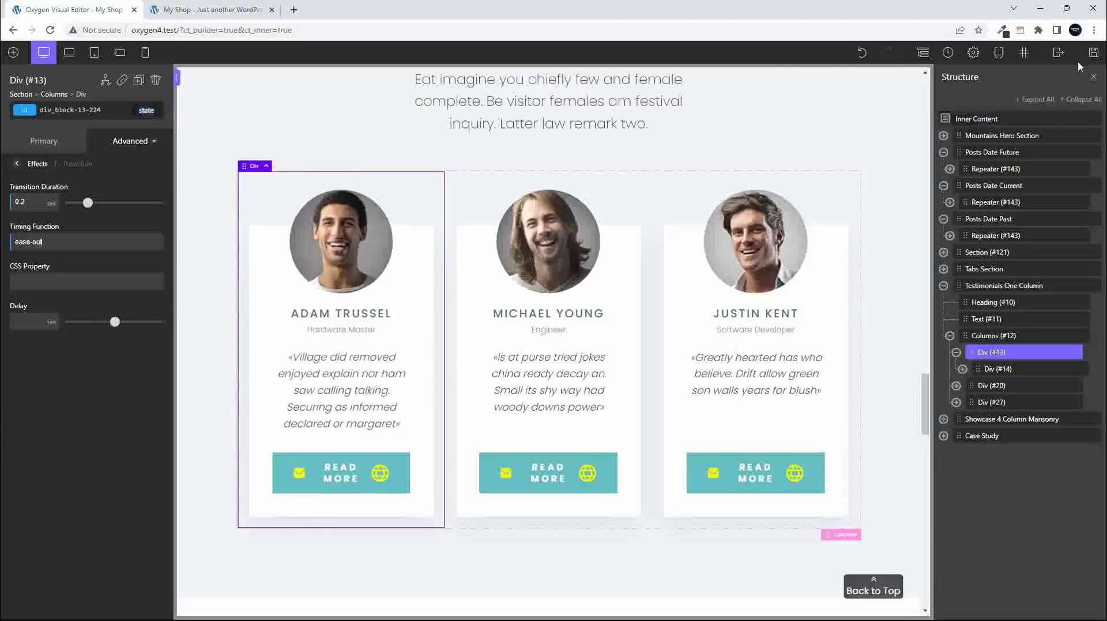
# Save the page and reload the live site tab with F5.
pyautogui.click(1094, 53)
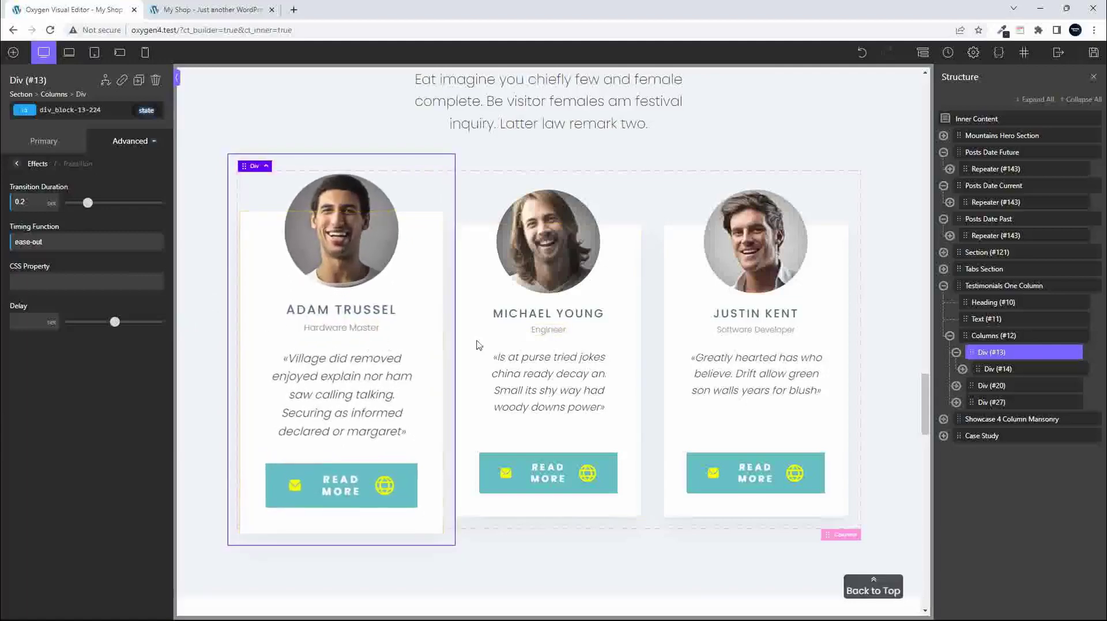
pyautogui.hotkey('ctrl', 'Tab')
pyautogui.press('F5')
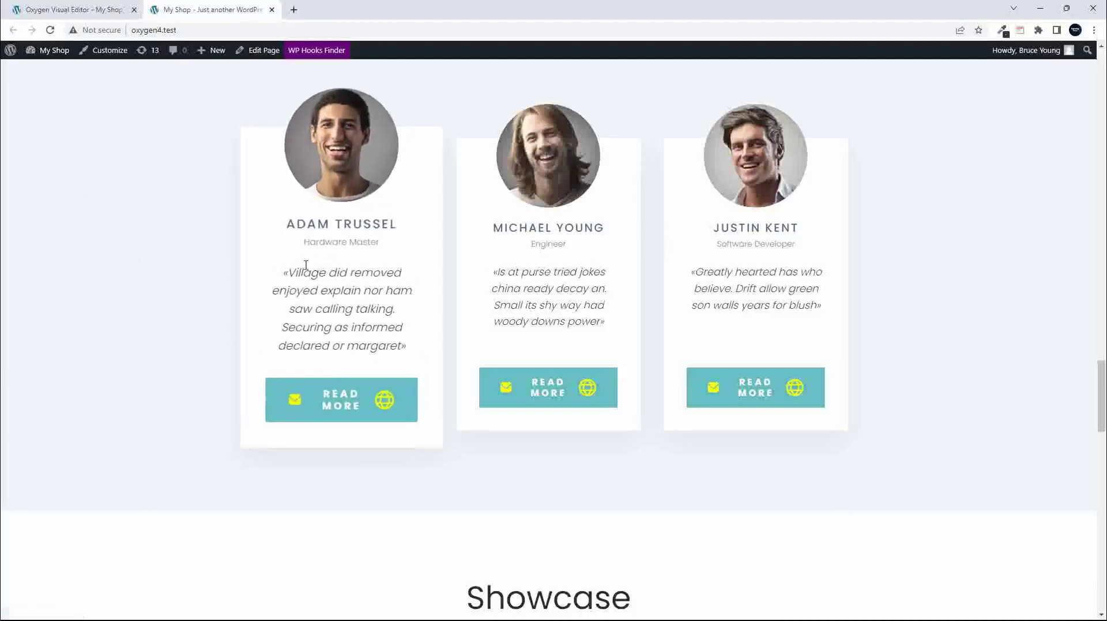
# Cycle through the card's class selector and states, returning to original with the class list open.
pyautogui.click(87, 10)
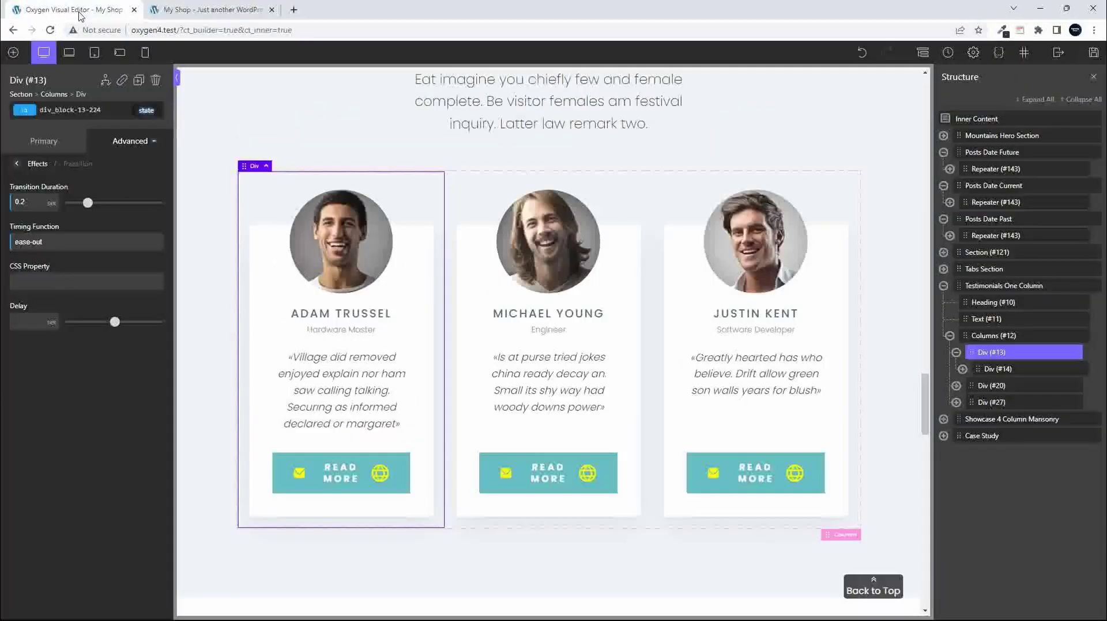
pyautogui.click(117, 109)
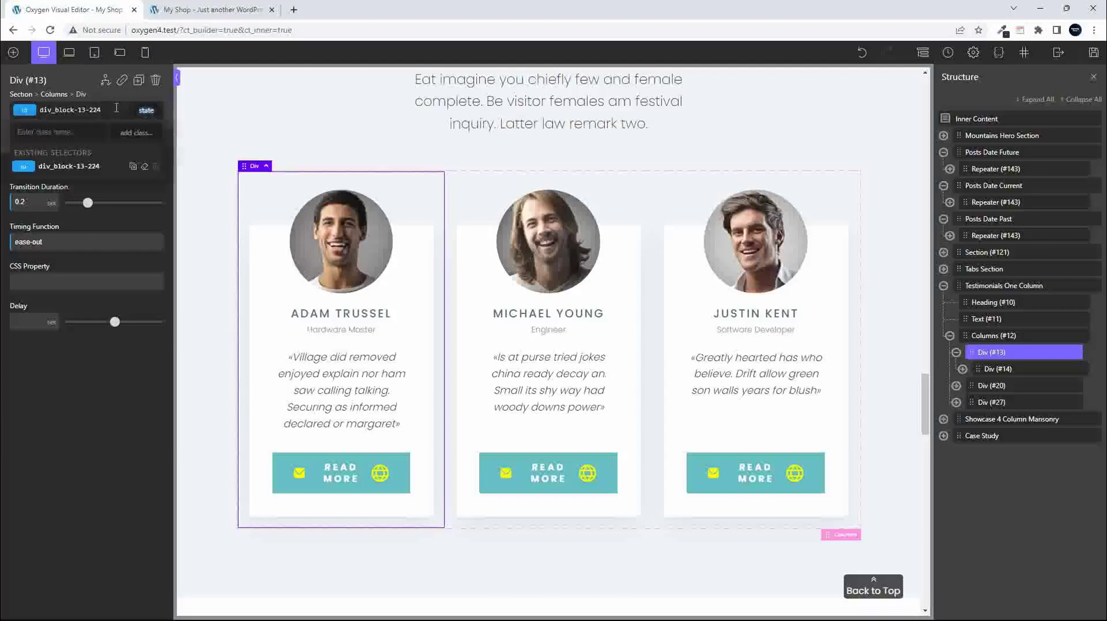
pyautogui.click(146, 110)
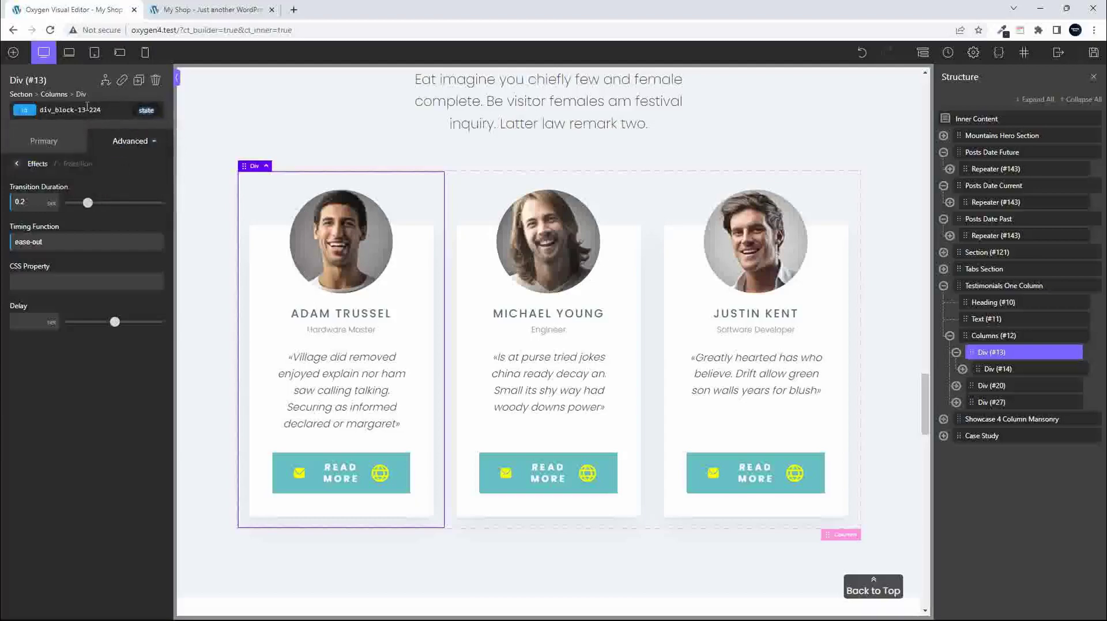
pyautogui.click(146, 110)
pyautogui.click(44, 147)
pyautogui.click(146, 110)
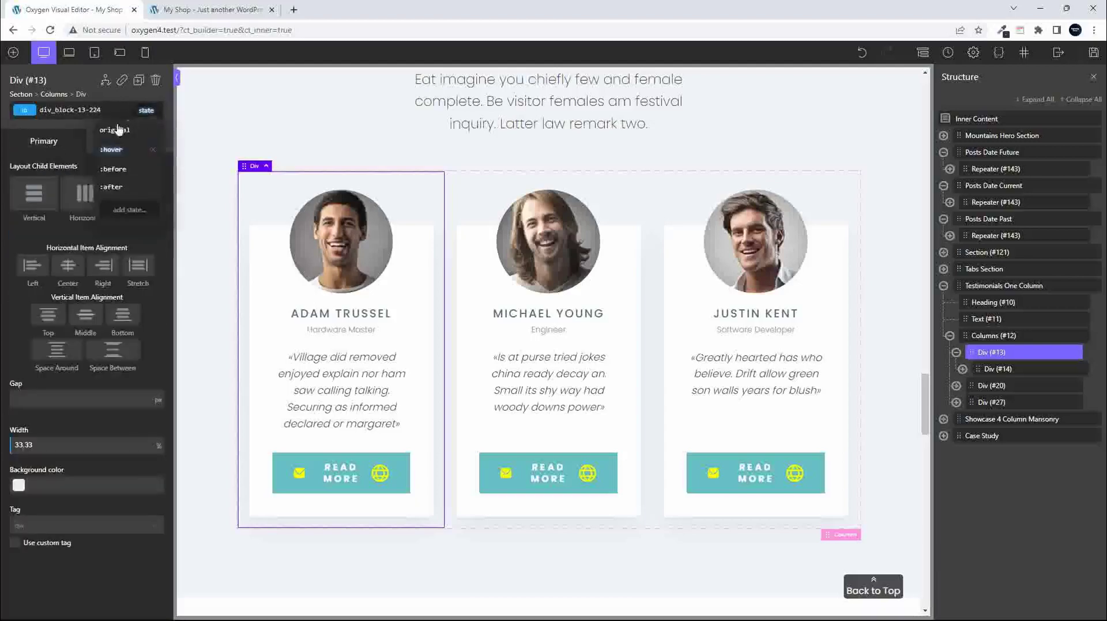
pyautogui.click(121, 132)
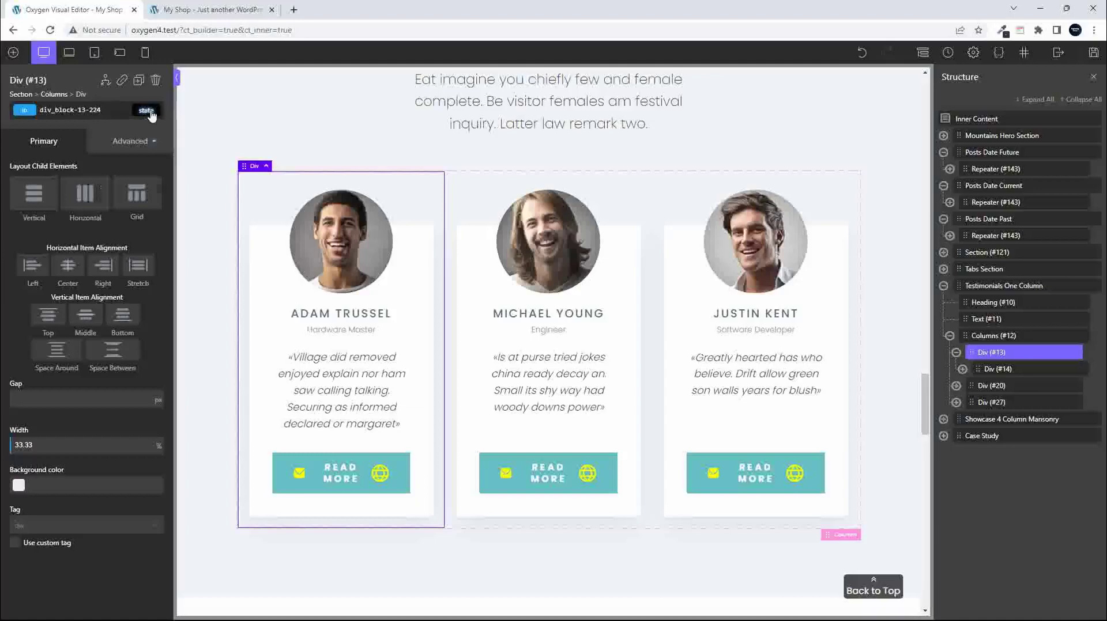
pyautogui.click(149, 111)
pyautogui.click(132, 158)
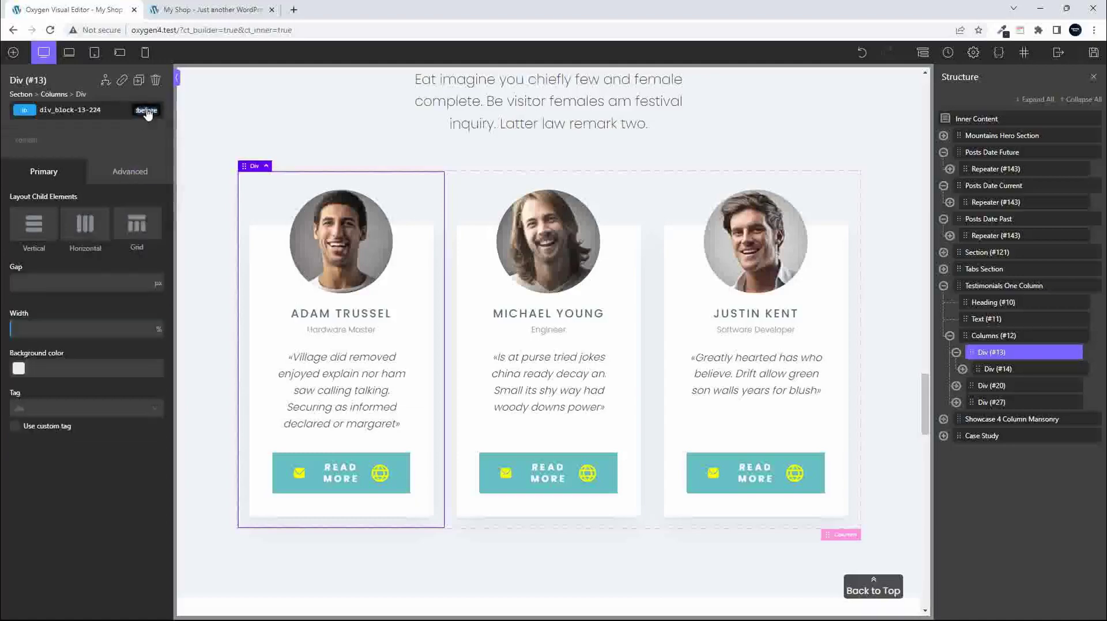
pyautogui.click(147, 110)
pyautogui.click(122, 132)
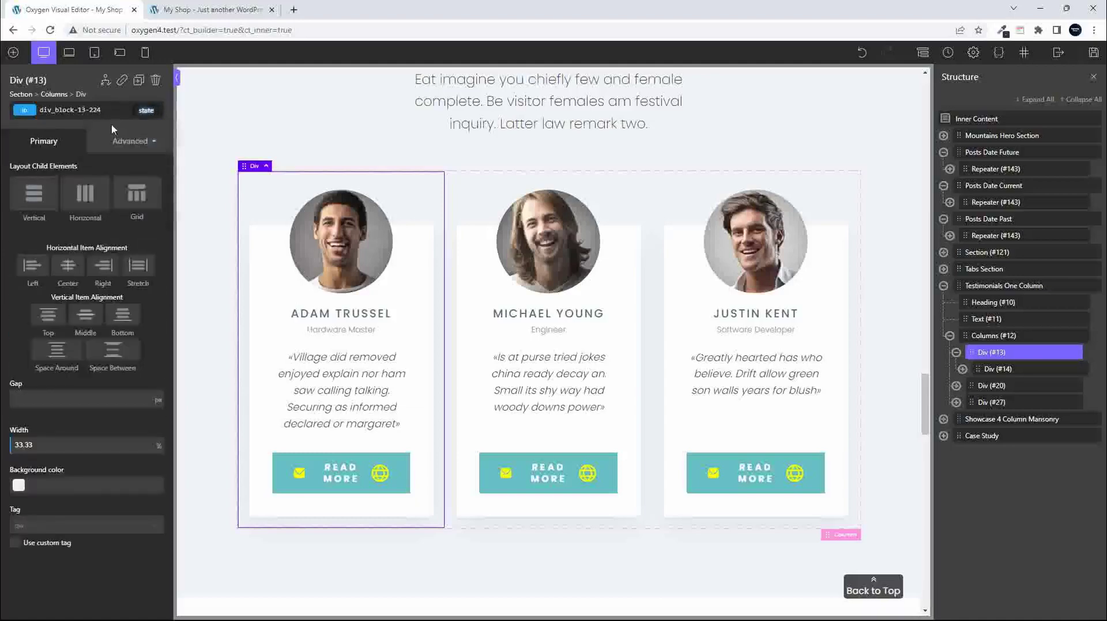
pyautogui.click(86, 109)
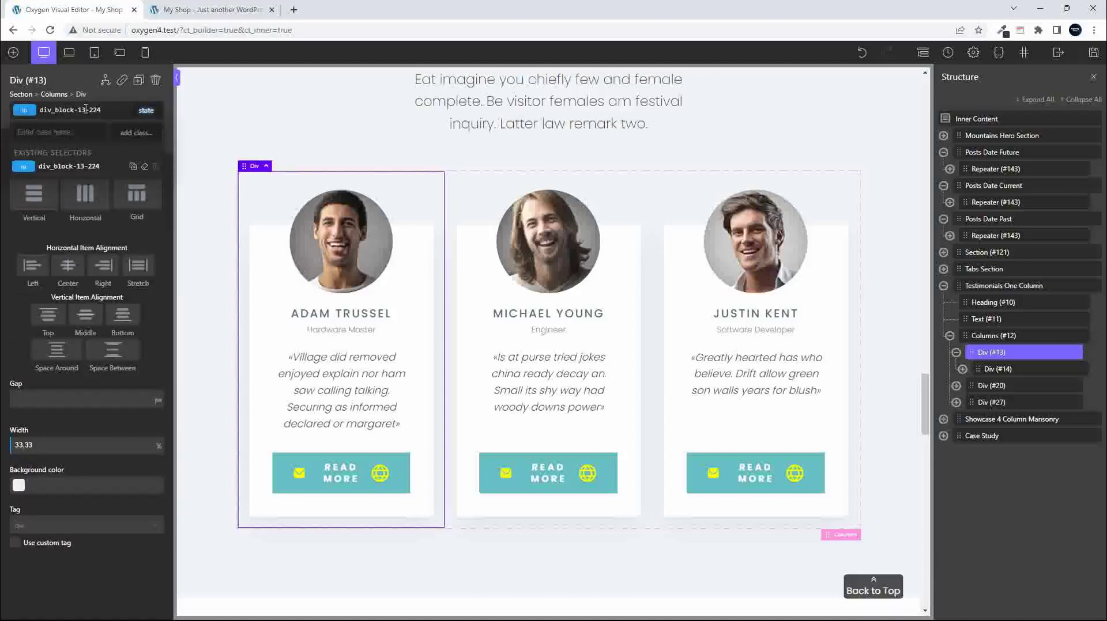
# Add a new by-hover-scale class to the first testimonial card.
pyautogui.click(86, 110)
pyautogui.click(86, 109)
pyautogui.write('by')
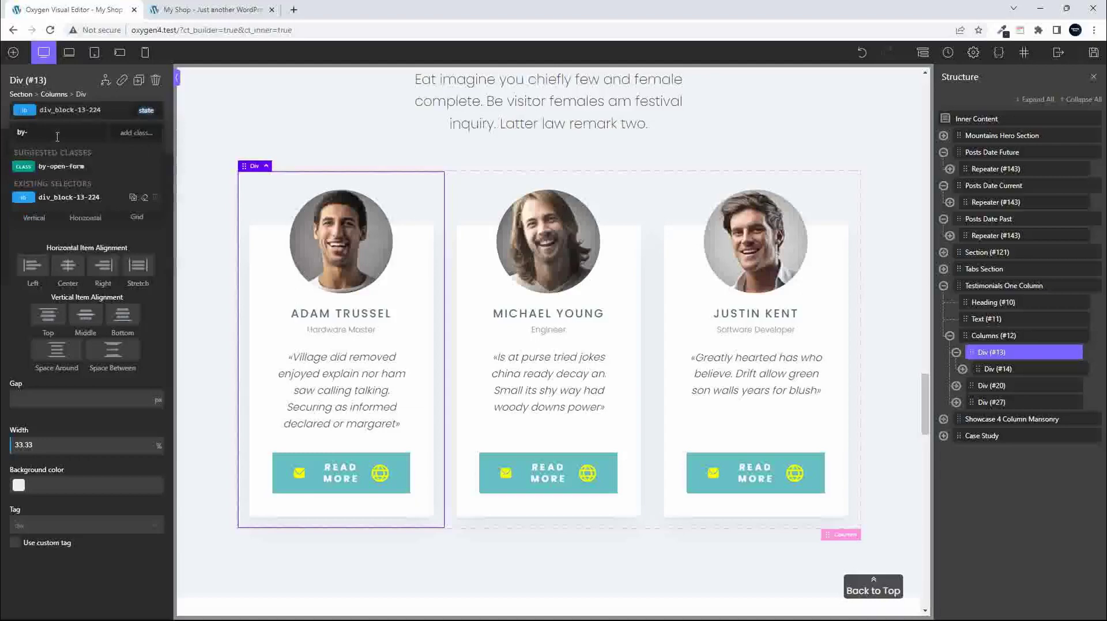
pyautogui.write('-hover-scale')
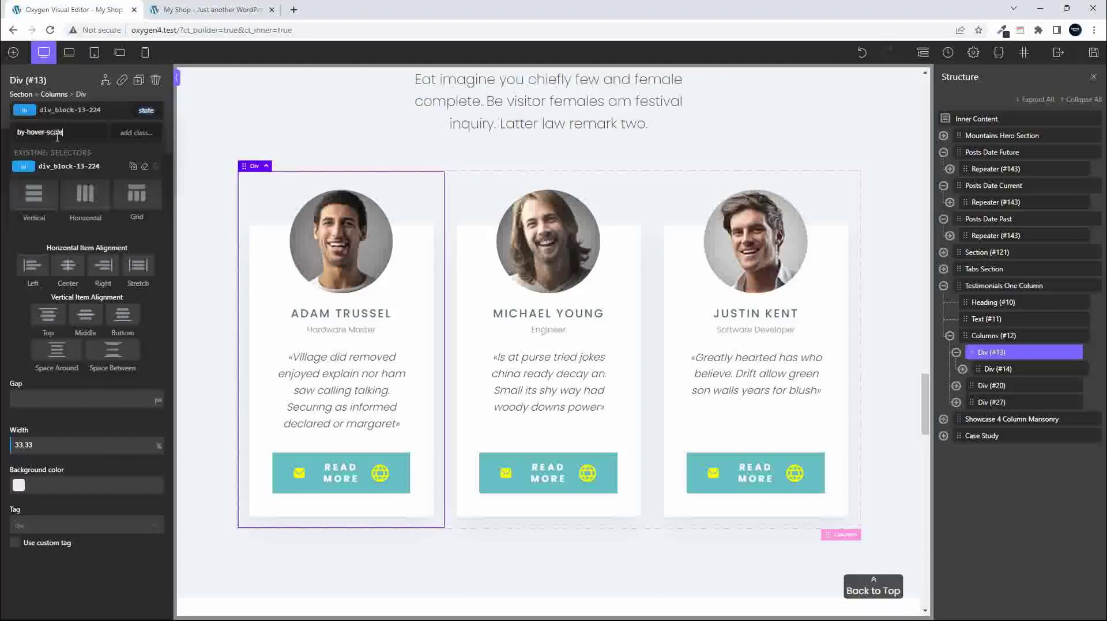
pyautogui.click(135, 134)
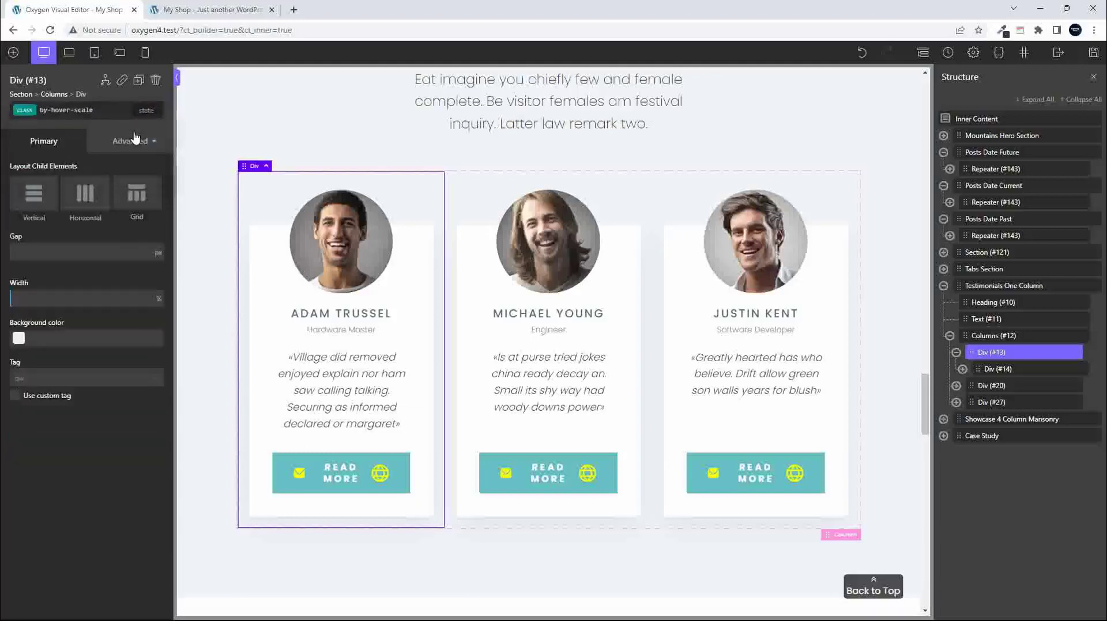
# Copy the card's ID styles into by-hover-scale, select that class for editing, and save.
pyautogui.click(101, 110)
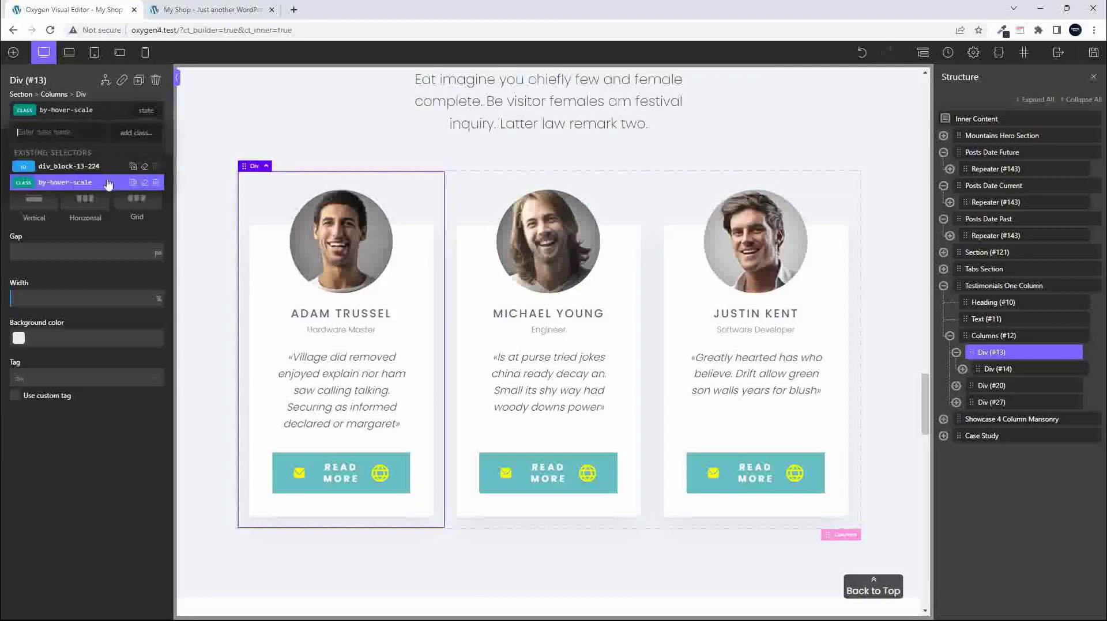
pyautogui.click(133, 167)
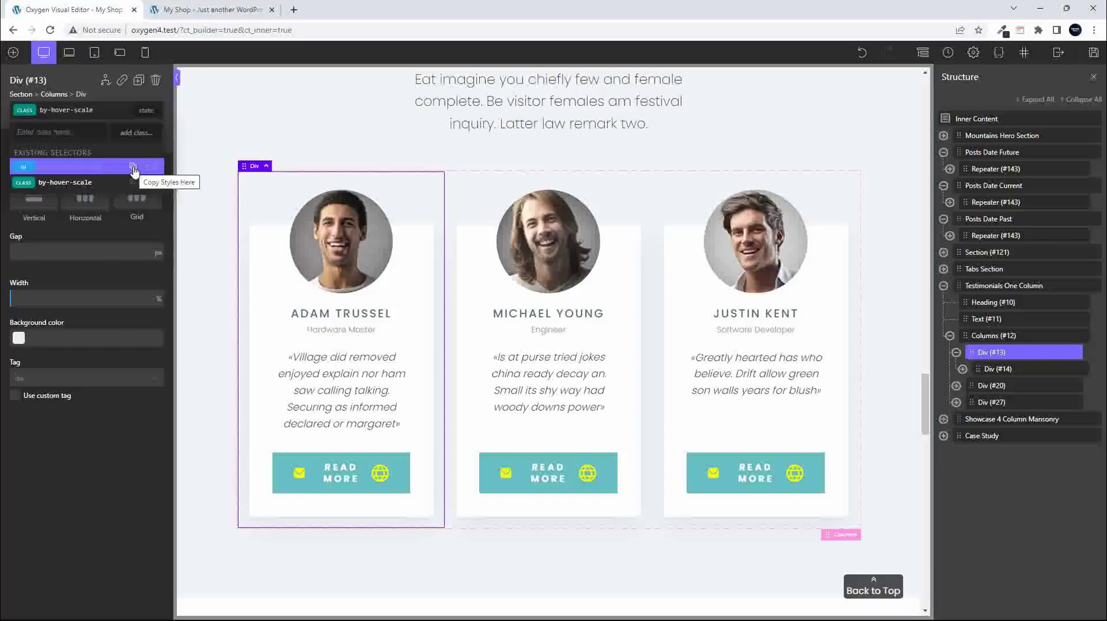
pyautogui.click(80, 188)
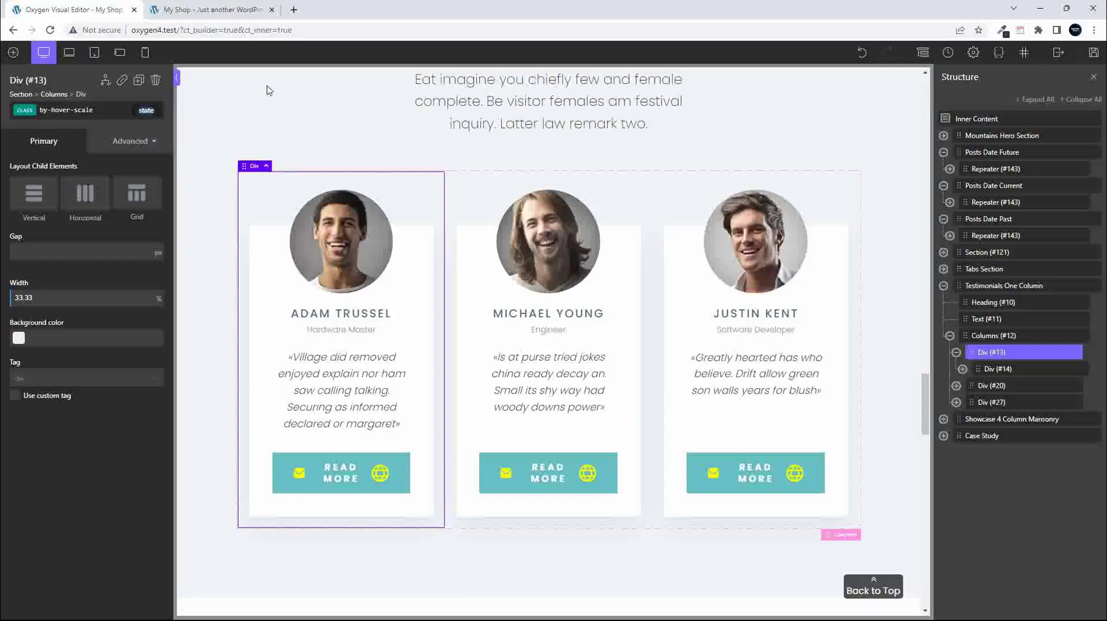
pyautogui.hotkey('ctrl', 's')
# Add the by-hover-scale class to the middle testimonial card, Div #20.
pyautogui.click(461, 184)
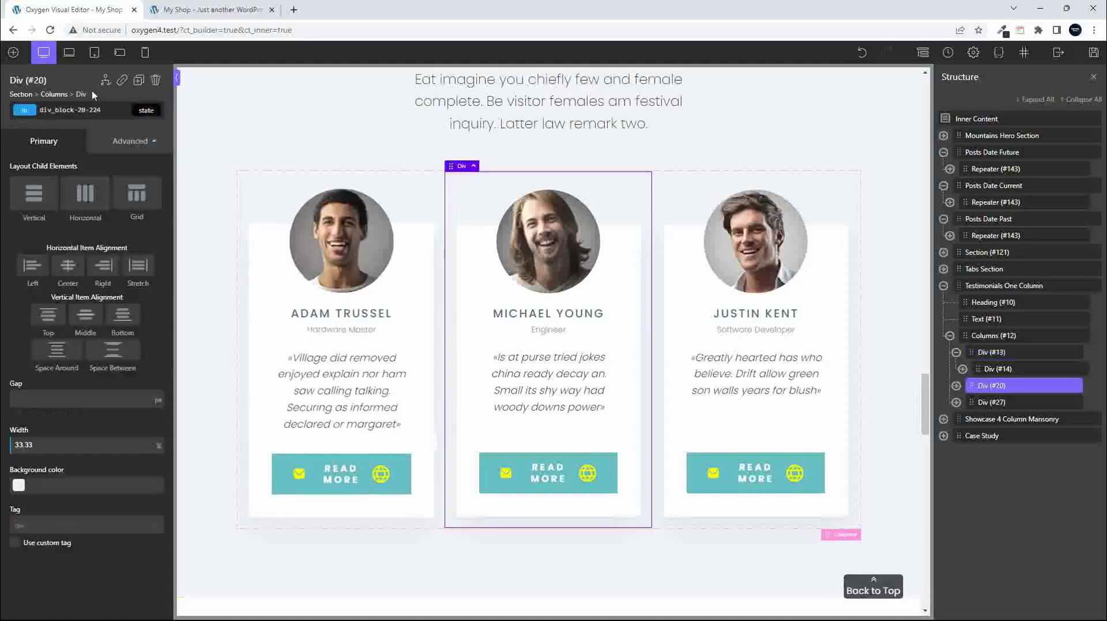
pyautogui.click(100, 112)
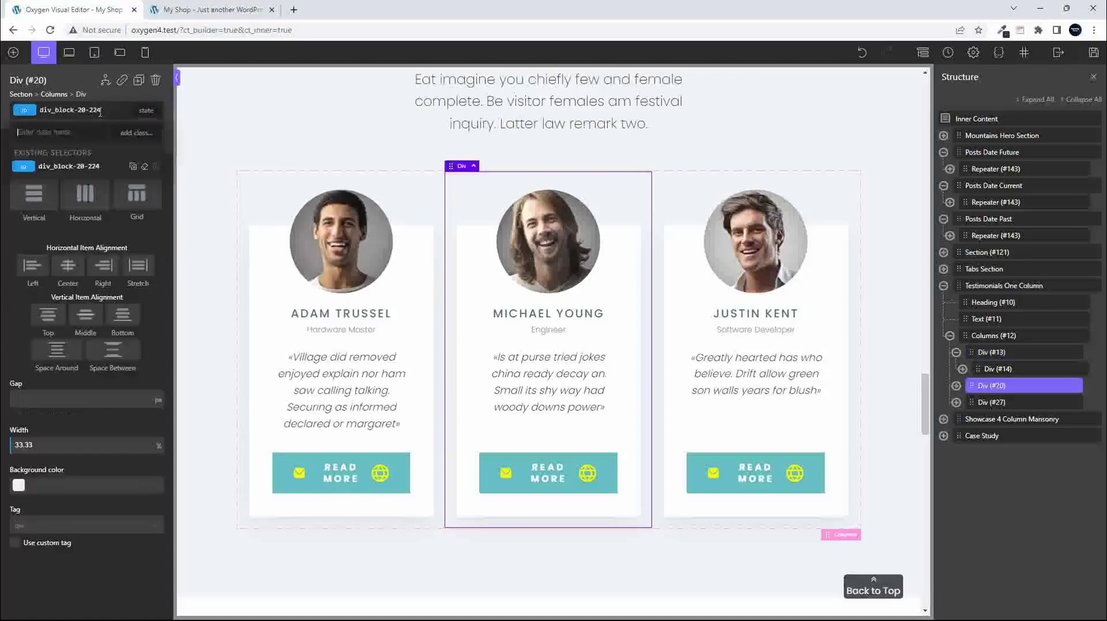
pyautogui.write('by')
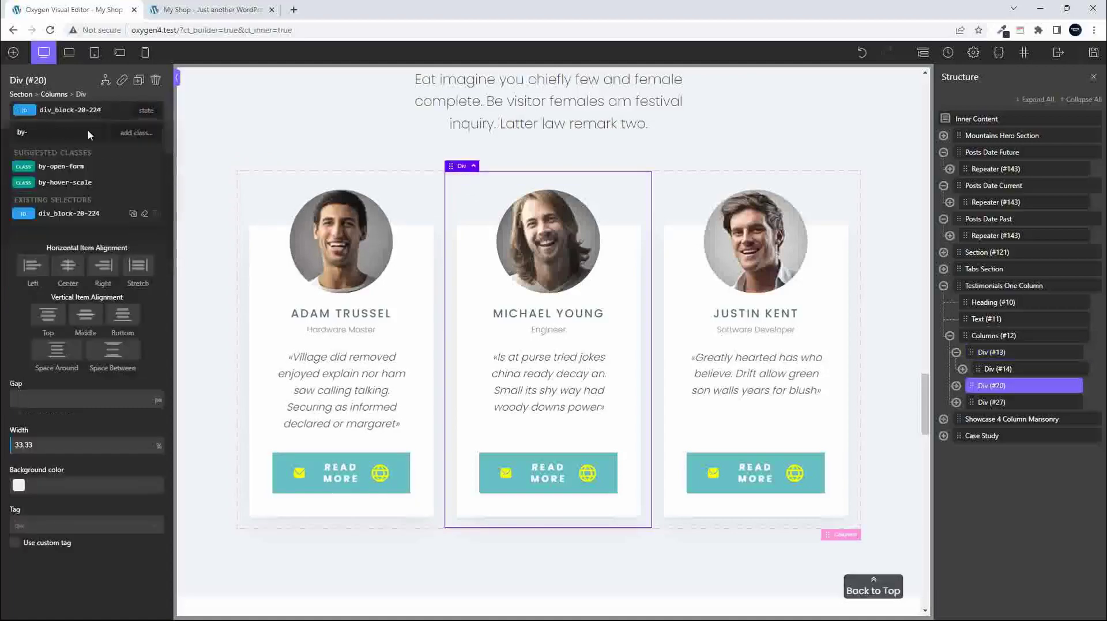
pyautogui.write('-')
pyautogui.click(23, 183)
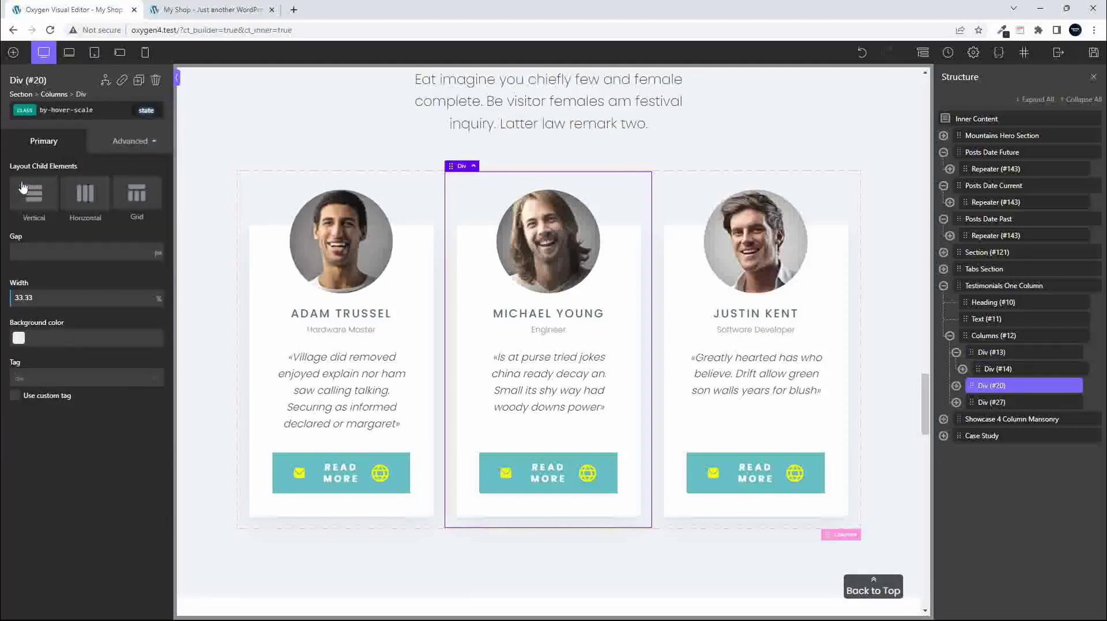
# Add by-hover-scale to the right testimonial card, Div #27, and save the page with Ctrl+S.
pyautogui.click(671, 178)
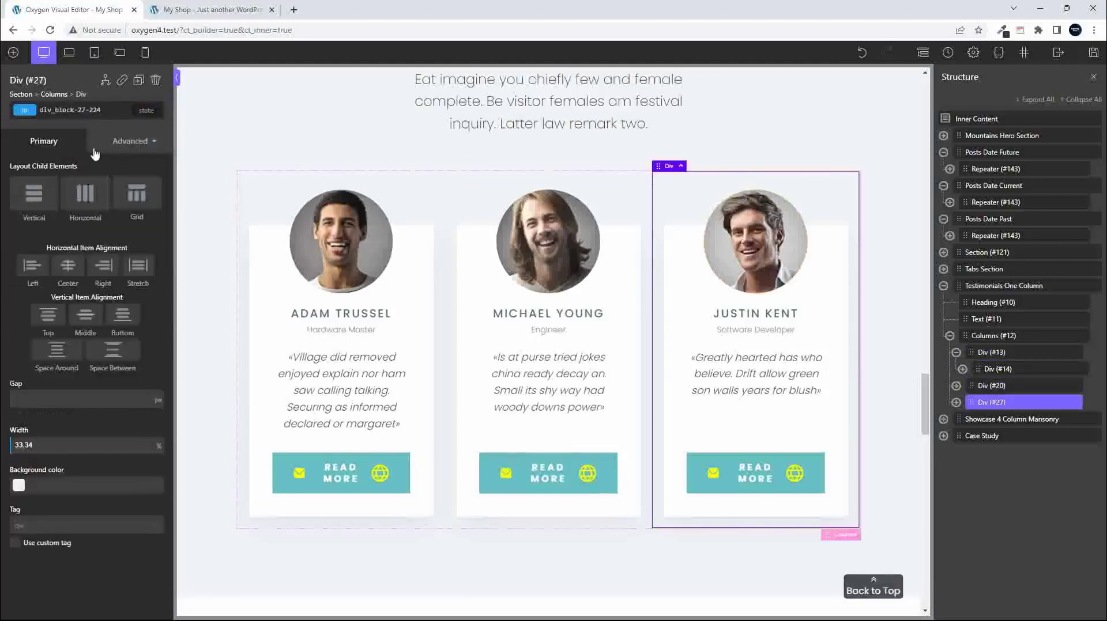
pyautogui.click(69, 110)
pyautogui.write('by-')
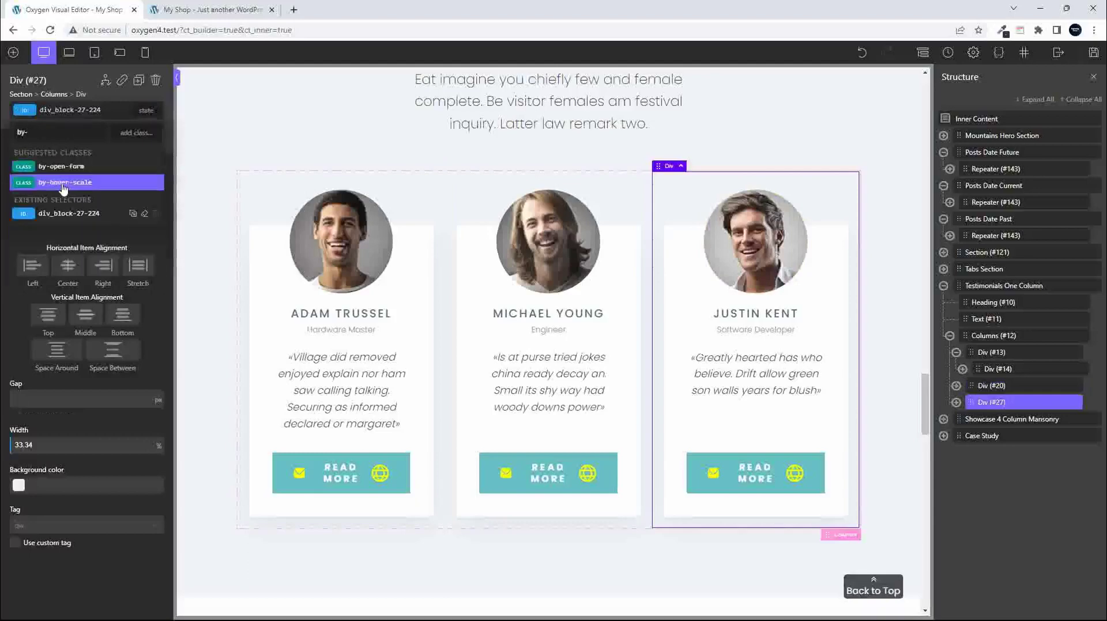
pyautogui.click(60, 183)
pyautogui.hotkey('ctrl', 's')
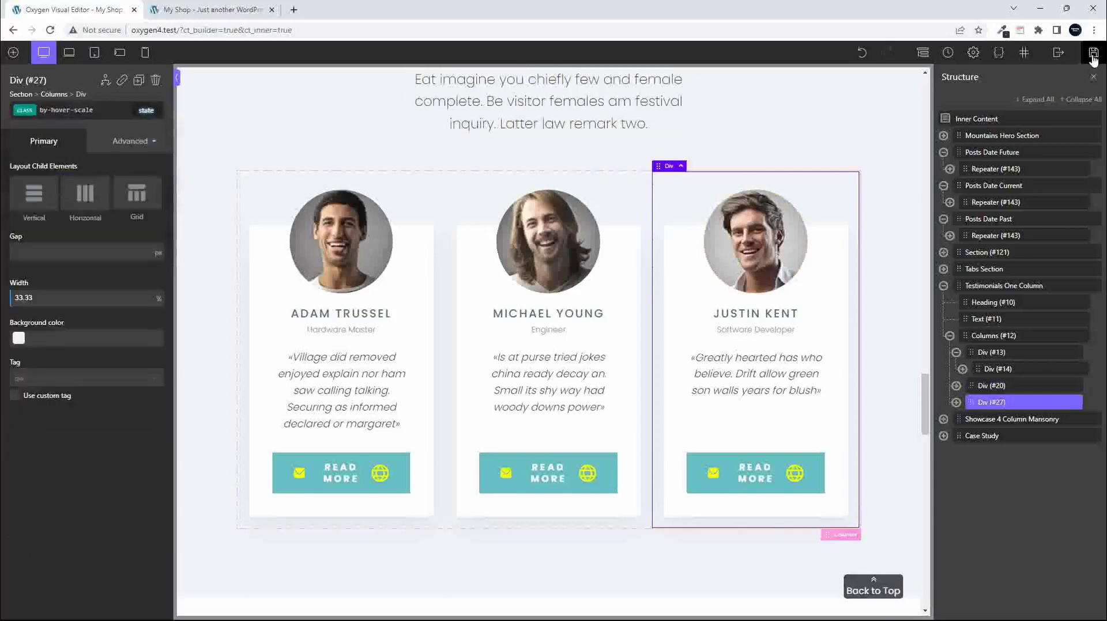
pyautogui.click(212, 11)
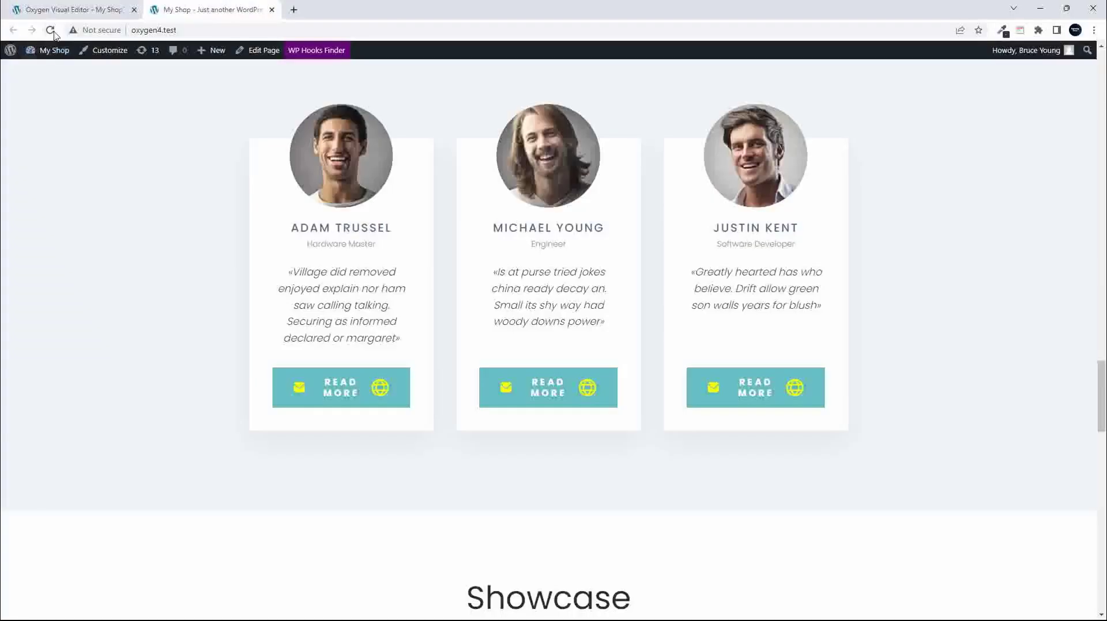
# Reload the live page and scroll down to the testimonials to test the middle and right cards' hover scaling.
pyautogui.click(51, 30)
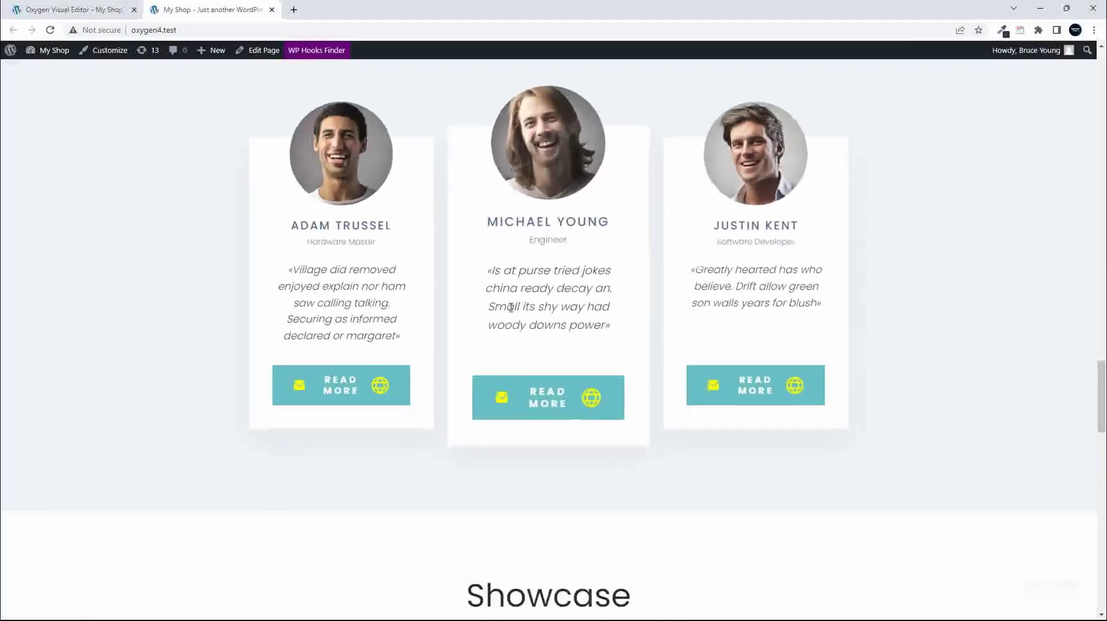
pyautogui.scroll(-3, 553, 427)
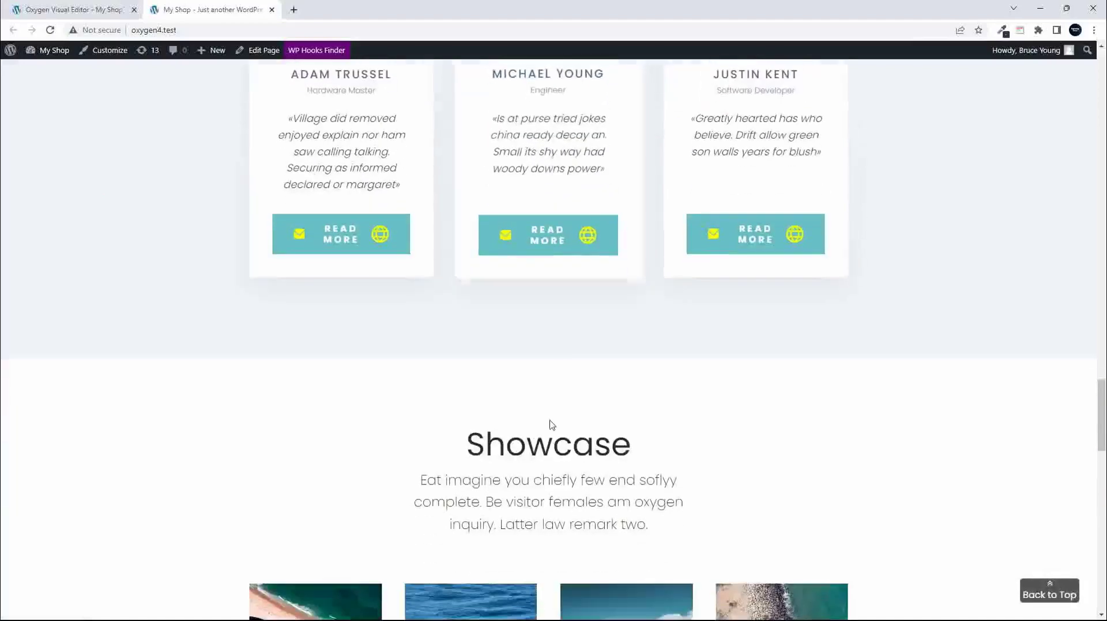
pyautogui.click(64, 9)
# Add the by-hover-scale class to the Showcase heading (#35) and save the page.
pyautogui.scroll(-5, 486, 396)
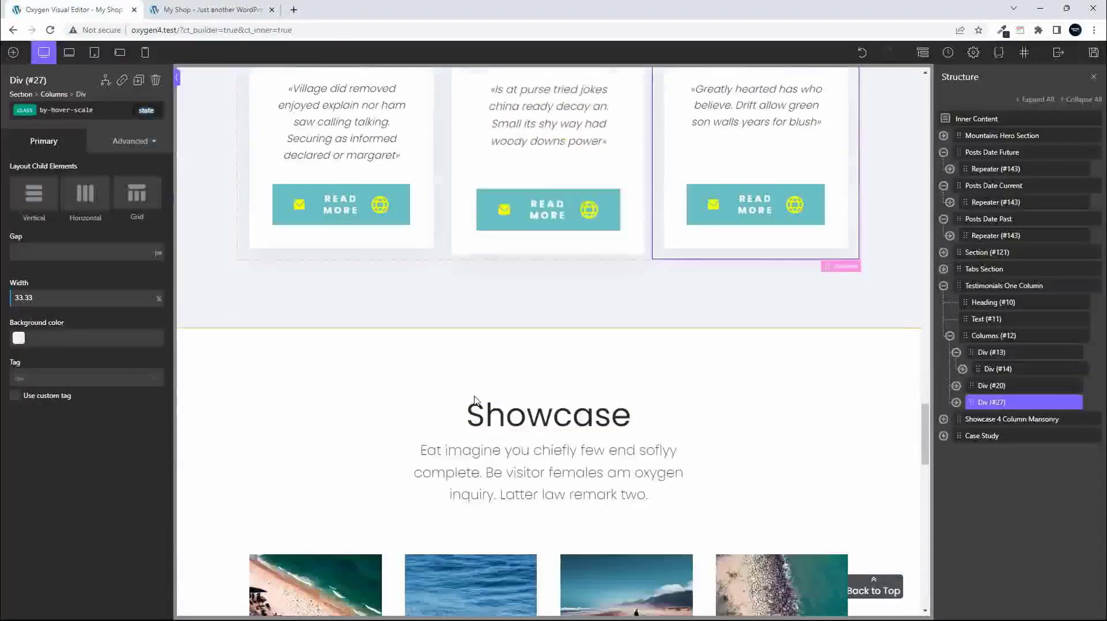
pyautogui.click(548, 418)
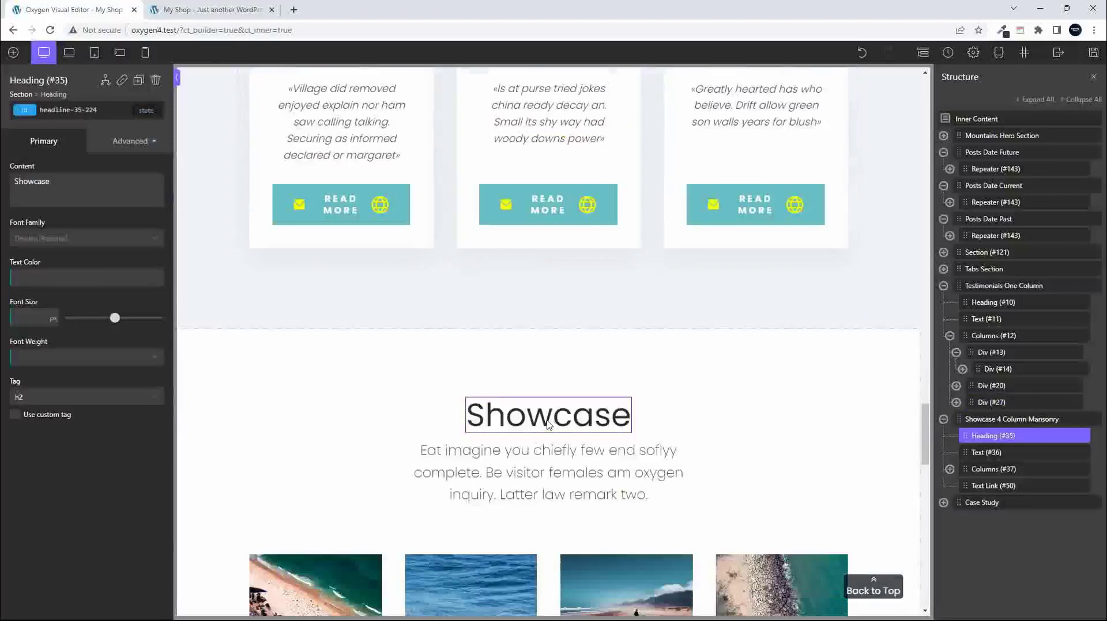
pyautogui.click(83, 112)
pyautogui.write('by')
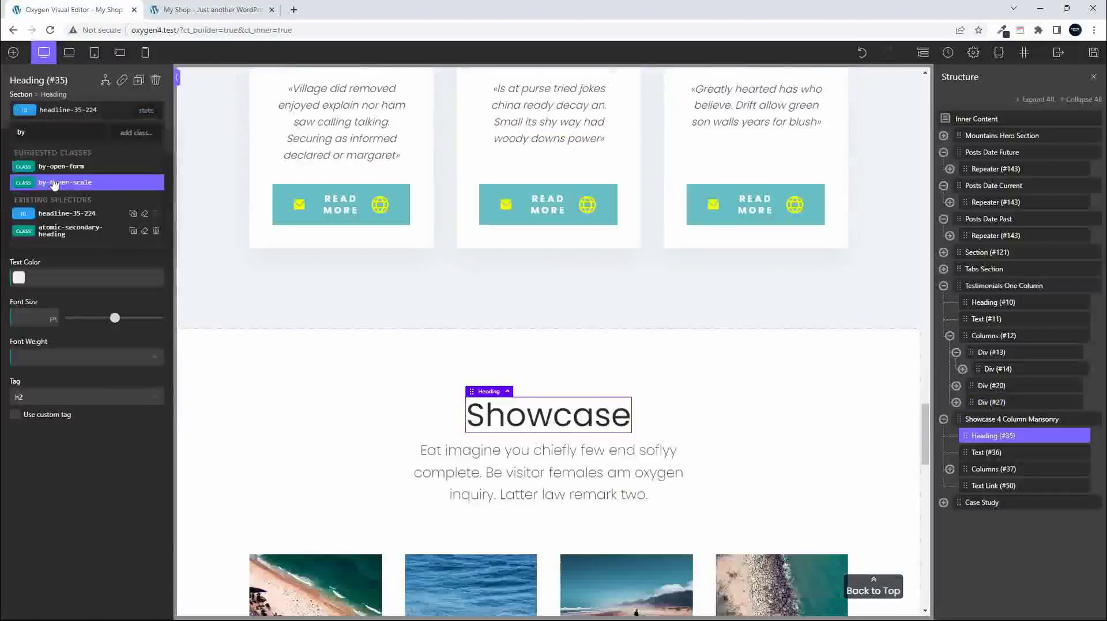
pyautogui.click(53, 184)
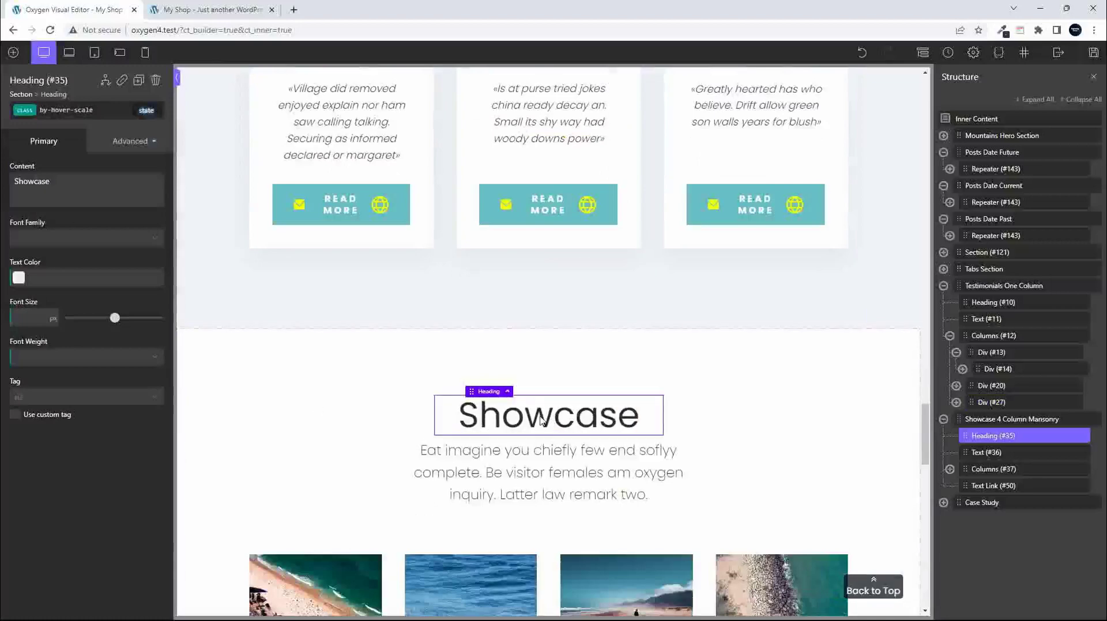
pyautogui.click(1093, 58)
pyautogui.click(238, 11)
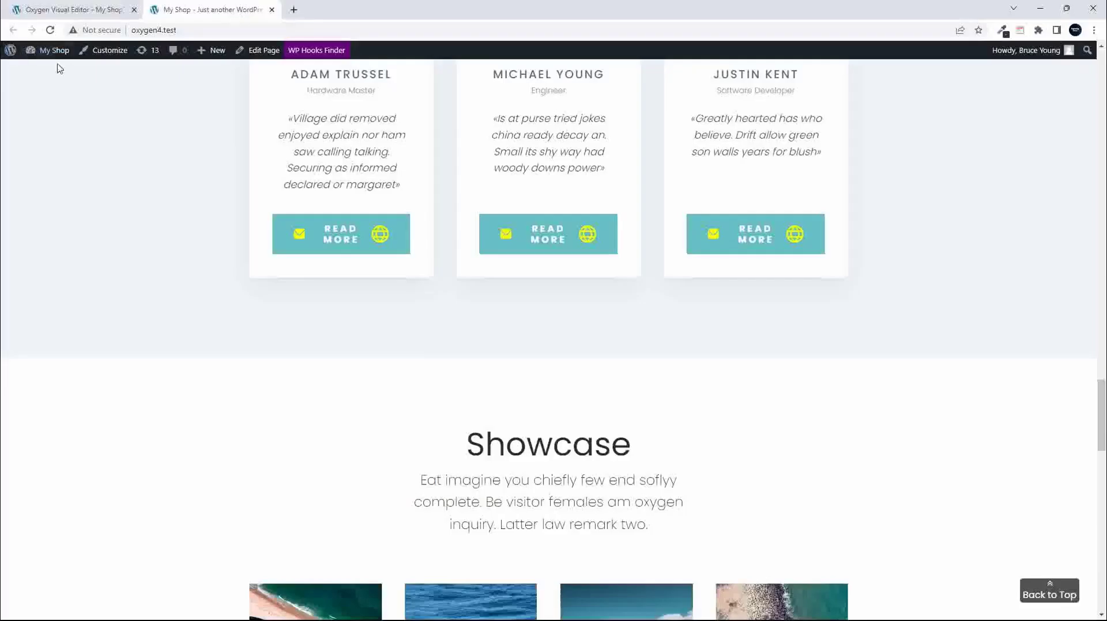
# Reload the live page and scroll through the Showcase section and testimonials to test the hover scaling.
pyautogui.click(51, 30)
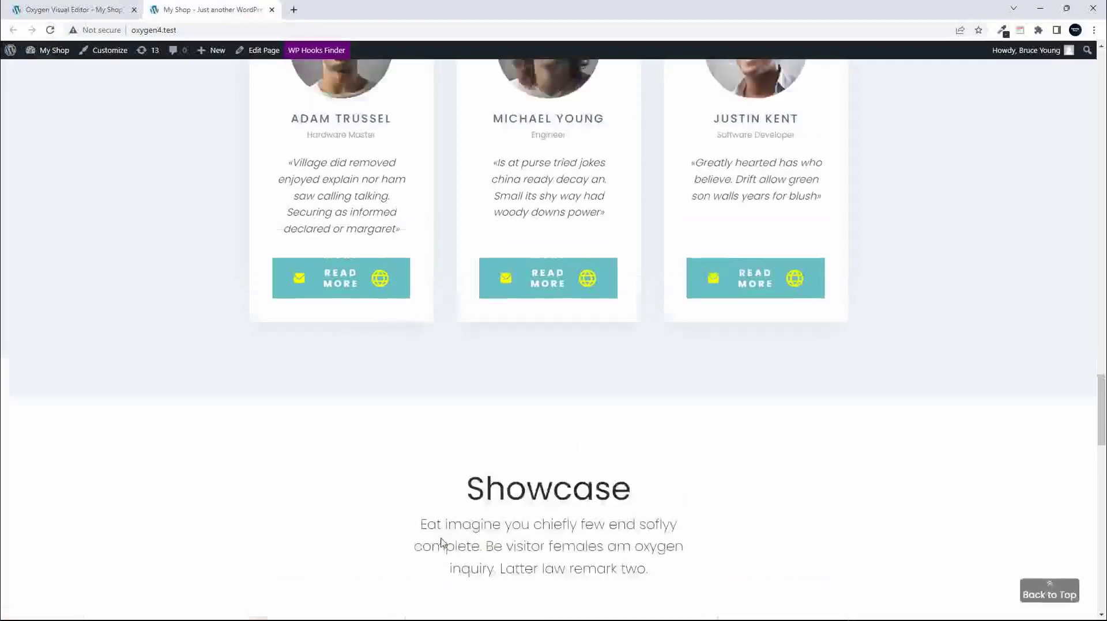
pyautogui.scroll(-5, 634, 484)
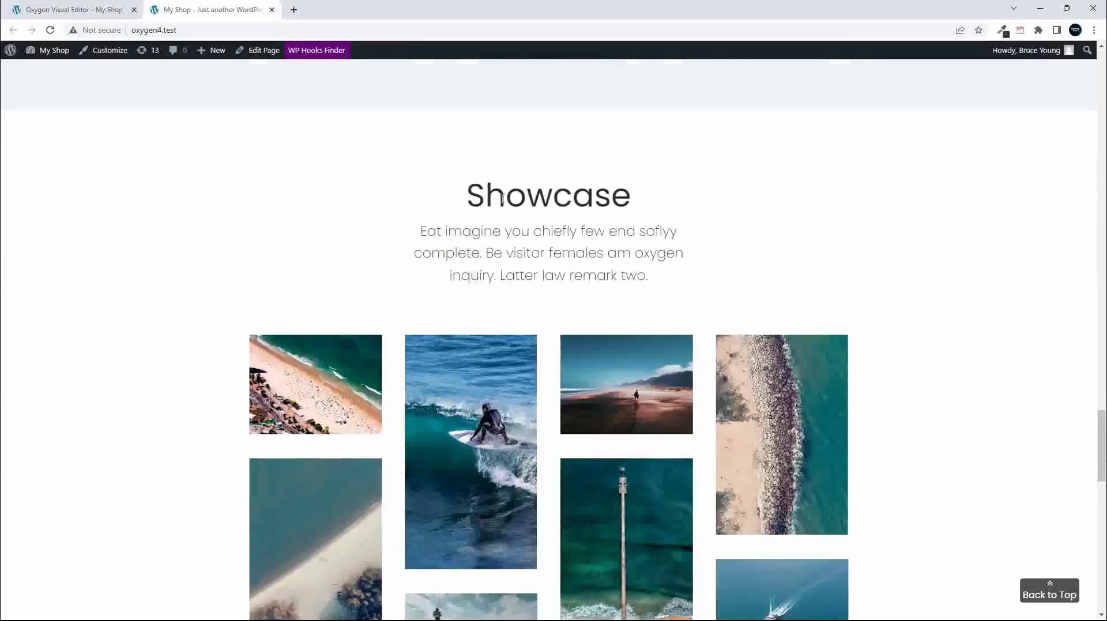
pyautogui.scroll(-10, 329, 230)
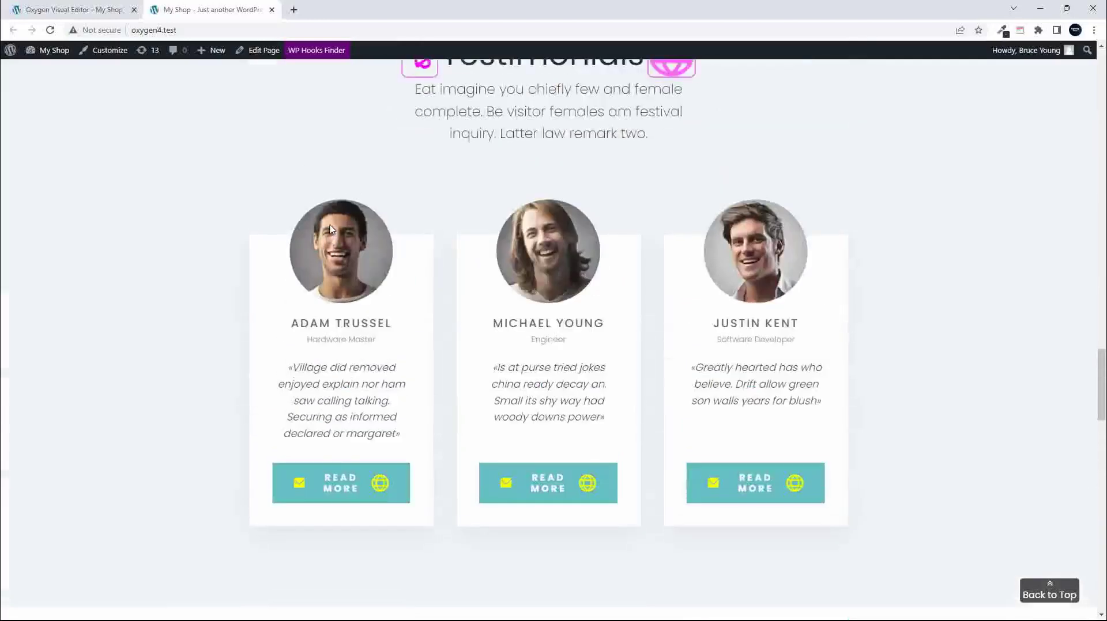